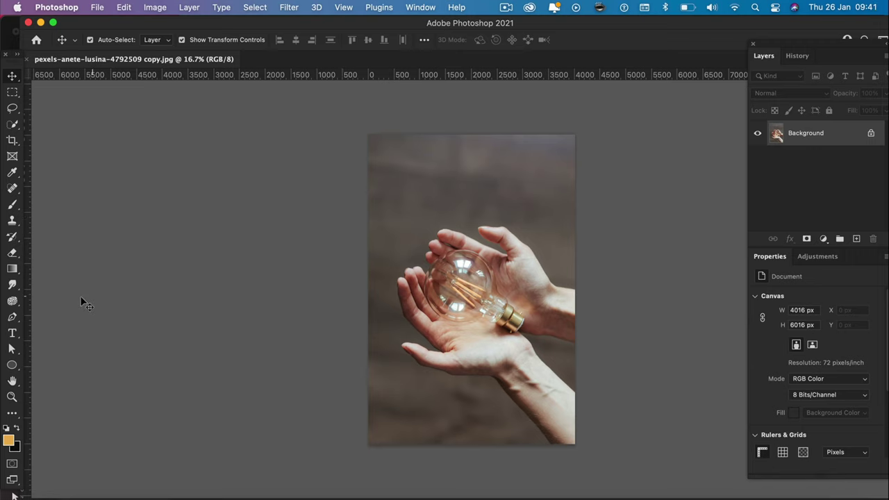
Select the Pen tool and zoom in on the light bulb to trace its outline.
{"action": "left_click", "coordinate": [13, 317]}
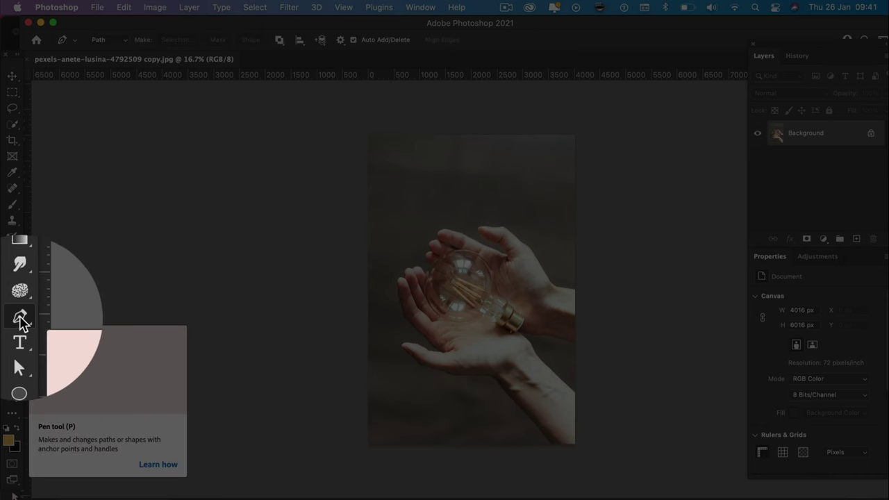
{"action": "key", "text": "super+equal"}
{"action": "key", "text": "super+equal"}
{"action": "key", "text": "super+equal"}
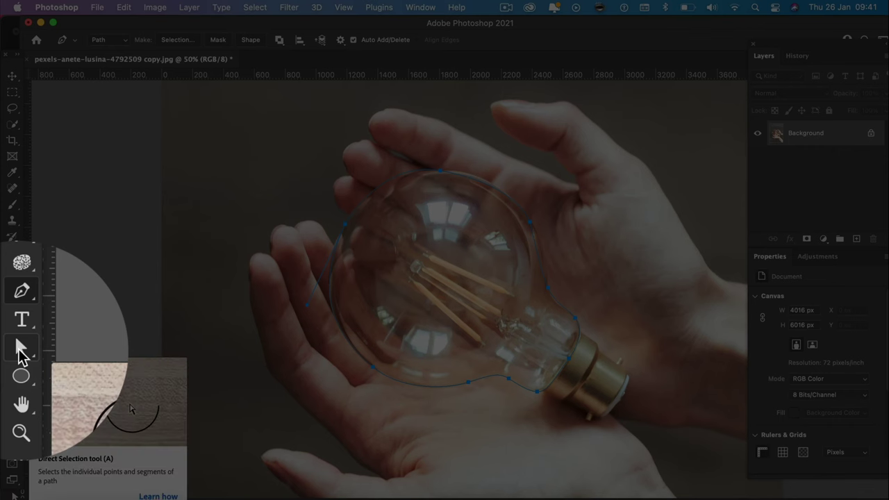
Switch to the Direct Selection Tool, zoom in, and select the anchor on the bulb's left edge.
{"action": "right_click", "coordinate": [21, 349]}
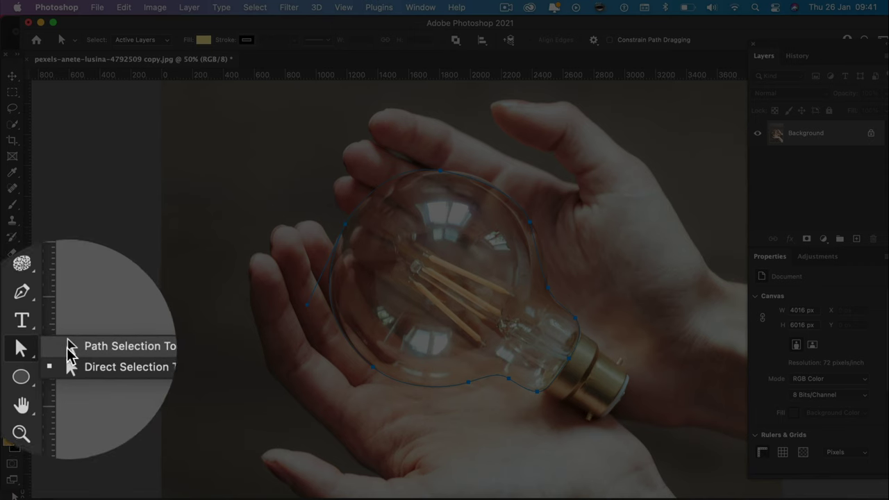
{"action": "left_click", "coordinate": [77, 365]}
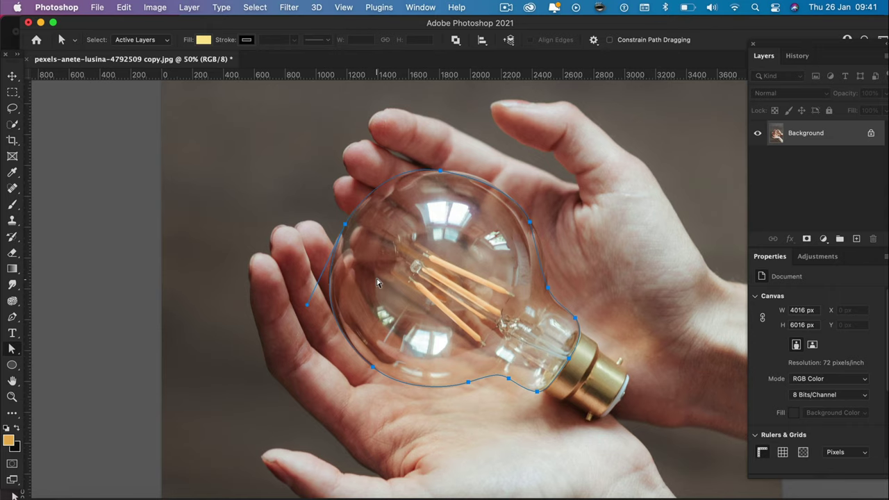
{"action": "key", "text": "super+equal"}
{"action": "key", "text": "super+equal"}
{"action": "left_click", "coordinate": [381, 255]}
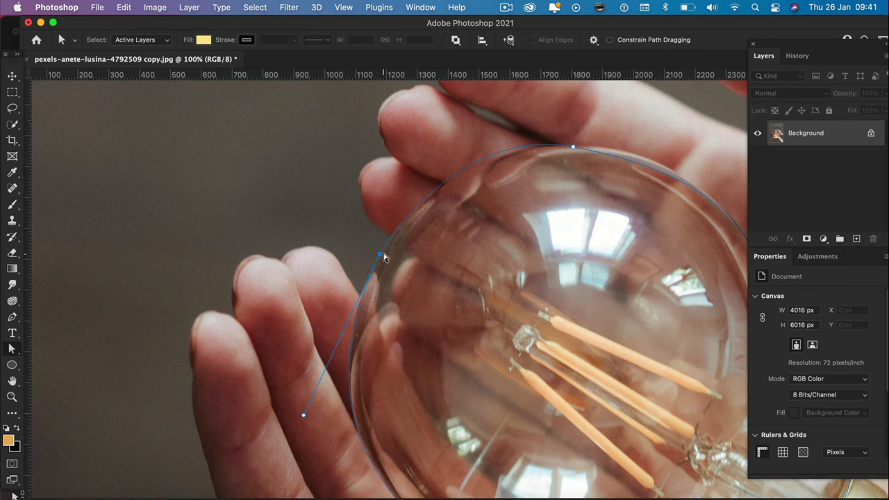
{"action": "scroll", "coordinate": [383, 258], "scroll_direction": "right", "scroll_amount": 4}
Reposition the top anchor and its curve handles so the path follows the glass top and right side.
{"action": "left_click_drag", "start_coordinate": [448, 168], "coordinate": [467, 164]}
{"action": "left_click_drag", "start_coordinate": [342, 141], "coordinate": [340, 152]}
{"action": "left_click_drag", "start_coordinate": [466, 168], "coordinate": [459, 164]}
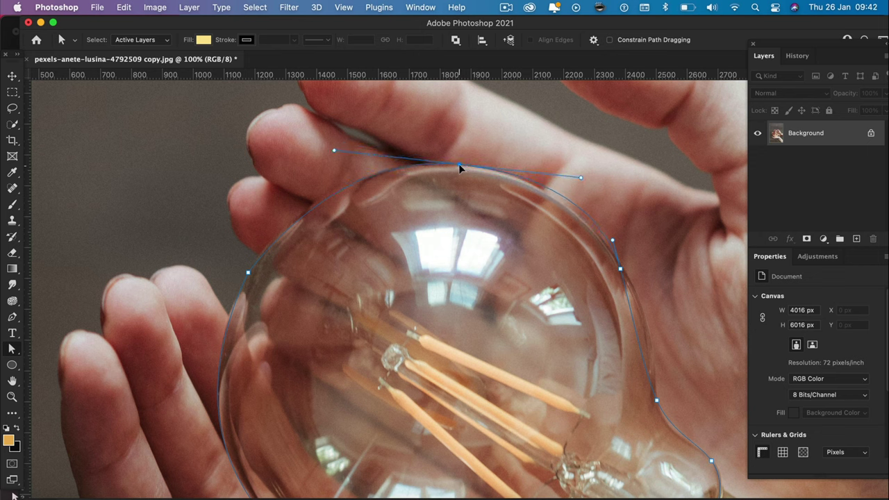
{"action": "left_click_drag", "start_coordinate": [617, 253], "coordinate": [623, 271]}
{"action": "left_click_drag", "start_coordinate": [577, 182], "coordinate": [569, 185]}
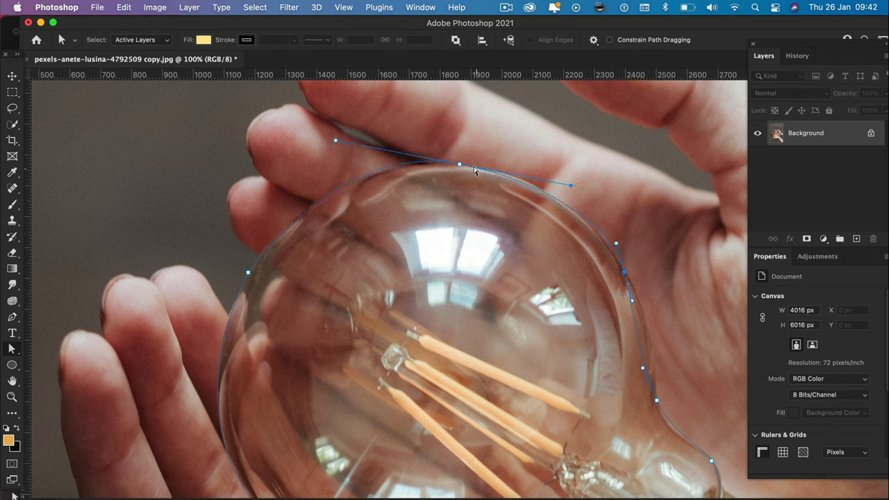
{"action": "left_click_drag", "start_coordinate": [459, 164], "coordinate": [470, 167]}
Nudge the right-side anchor to fit the glass, select a bottom-edge anchor, then zoom out.
{"action": "left_click", "coordinate": [616, 245]}
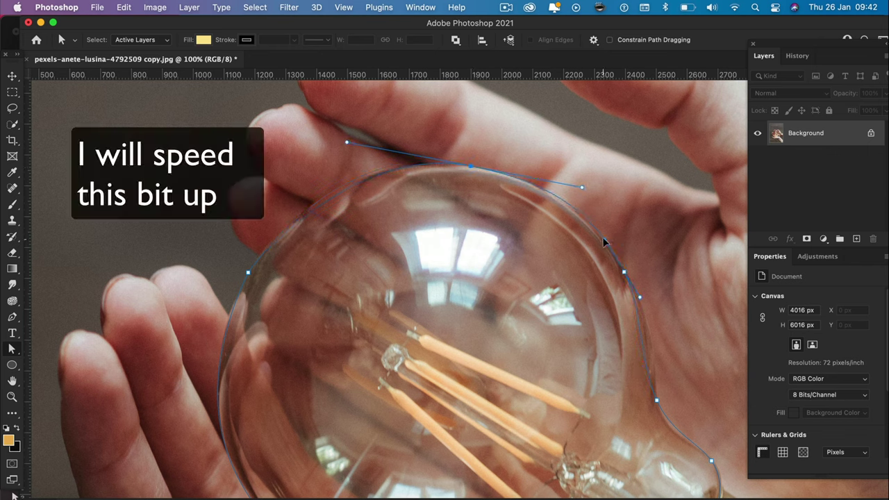
{"action": "left_click_drag", "start_coordinate": [624, 271], "coordinate": [629, 278]}
{"action": "scroll", "coordinate": [629, 280], "scroll_direction": "down", "scroll_amount": 4}
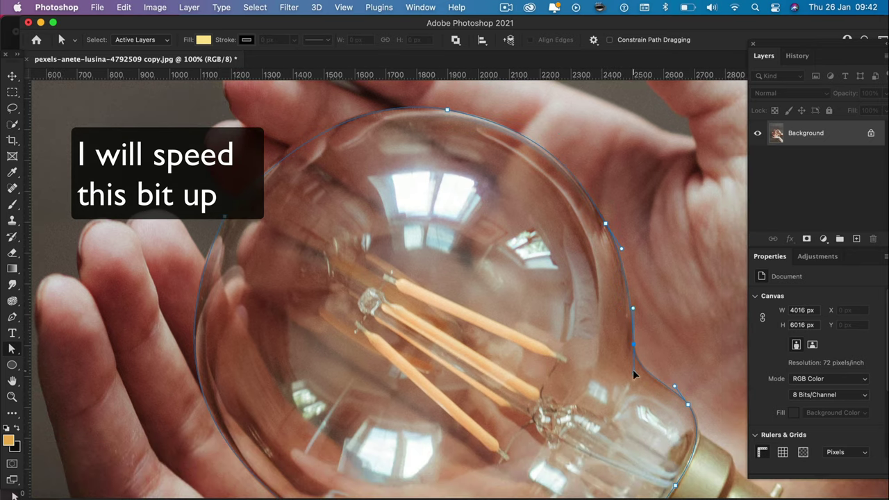
{"action": "scroll", "coordinate": [624, 288], "scroll_direction": "down", "scroll_amount": 3}
{"action": "scroll", "coordinate": [688, 309], "scroll_direction": "down", "scroll_amount": 3}
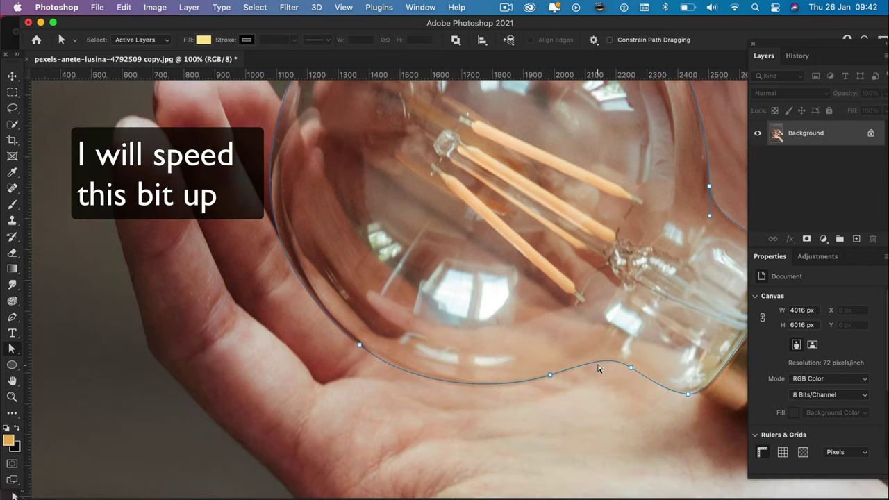
{"action": "left_click", "coordinate": [360, 348]}
{"action": "key", "text": "super+minus"}
{"action": "key", "text": "super+minus"}
{"action": "key", "text": "super+minus"}
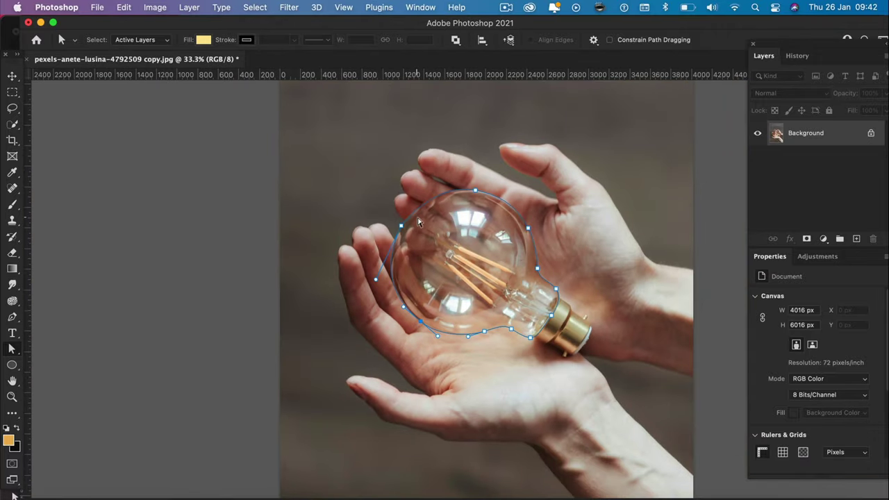
Convert the bulb path into a selection with 0 feather radius.
{"action": "right_click", "coordinate": [447, 239]}
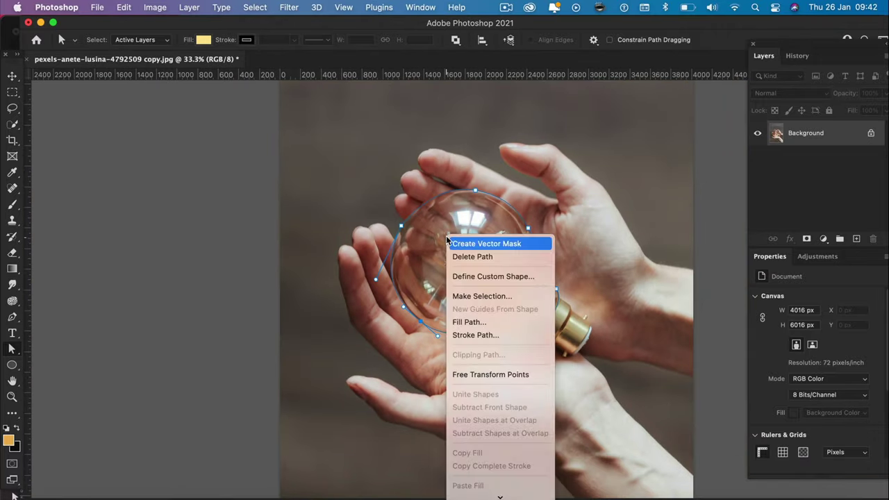
{"action": "left_click", "coordinate": [477, 295]}
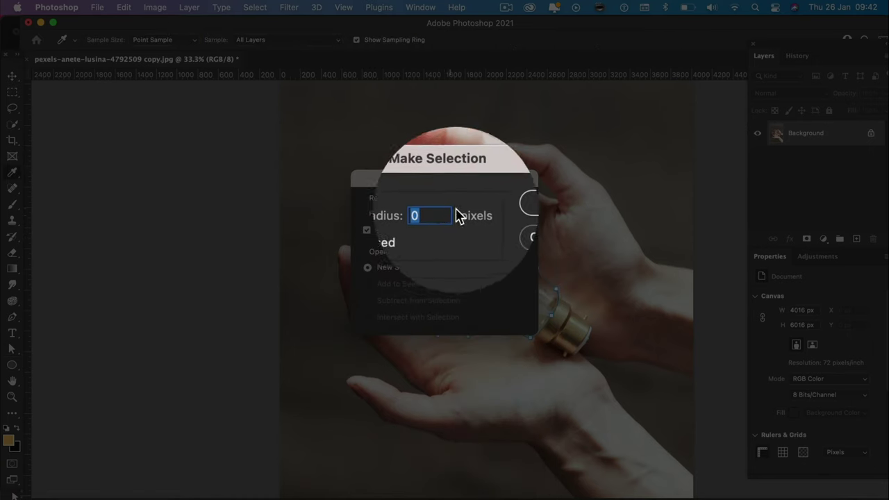
{"action": "left_click", "coordinate": [509, 206]}
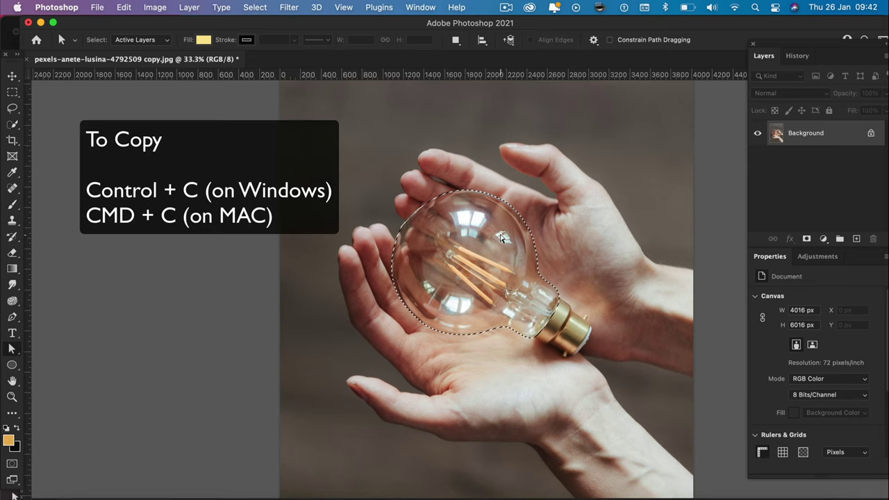
Copy and paste the bulb onto Layer 1, check the cut-out, then select the Background layer.
{"action": "key", "text": "super+c"}
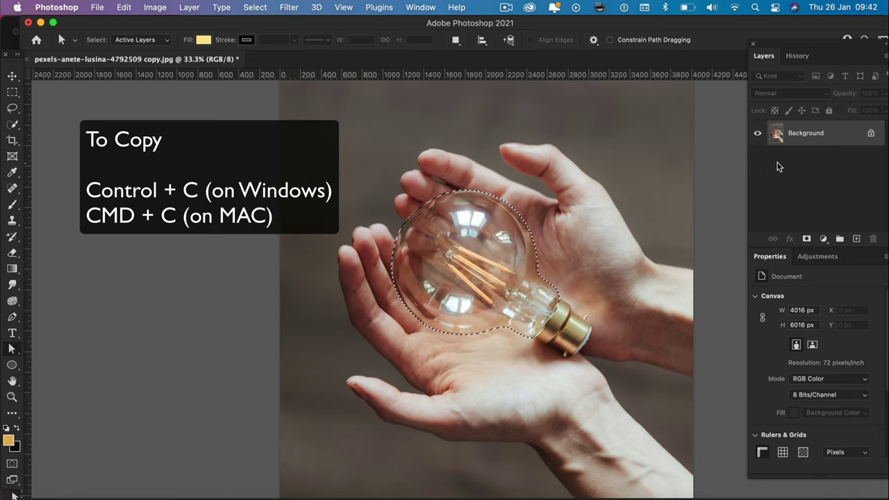
{"action": "key", "text": "super+v"}
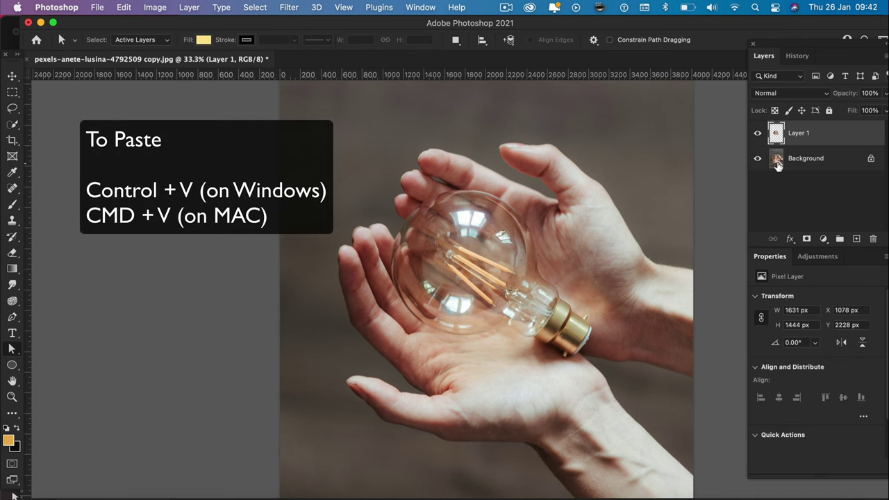
{"action": "left_click", "coordinate": [760, 160]}
{"action": "left_click", "coordinate": [759, 160]}
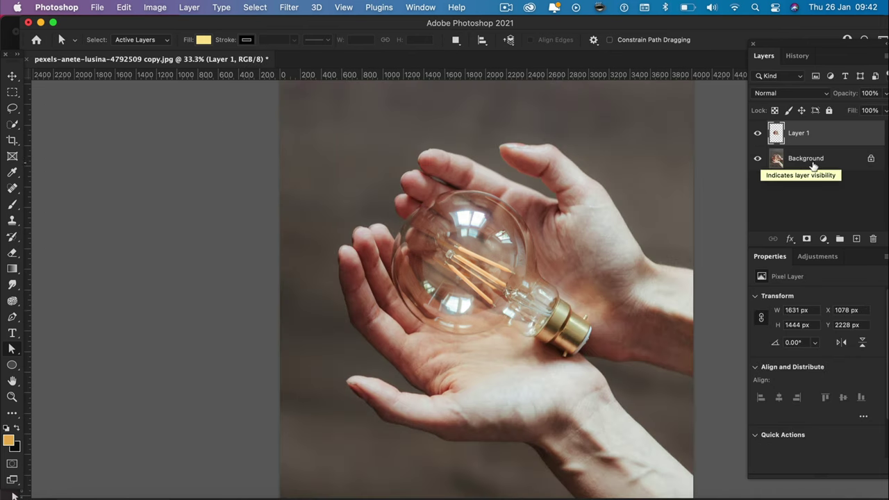
{"action": "left_click", "coordinate": [813, 165]}
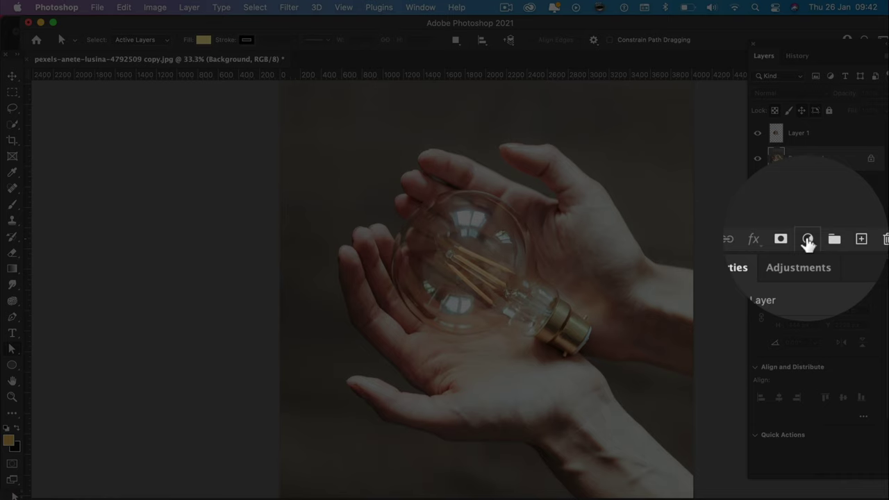
Add a Color Lookup adjustment layer using Moonlight.3DL to tint the scene dark blue.
{"action": "left_click", "coordinate": [807, 240]}
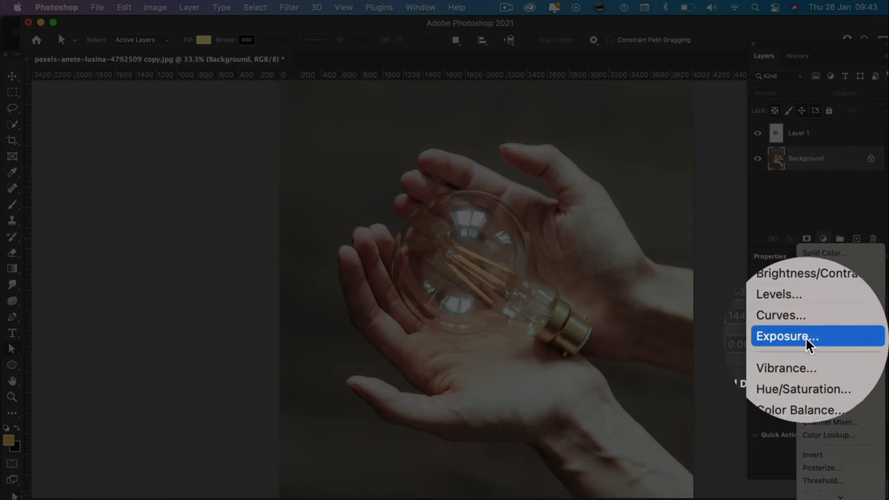
{"action": "left_click", "coordinate": [805, 414]}
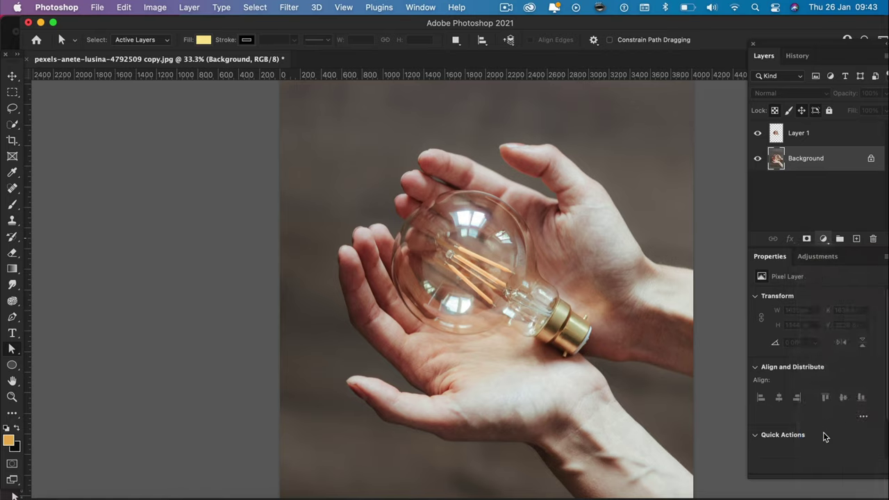
{"action": "left_click", "coordinate": [865, 298]}
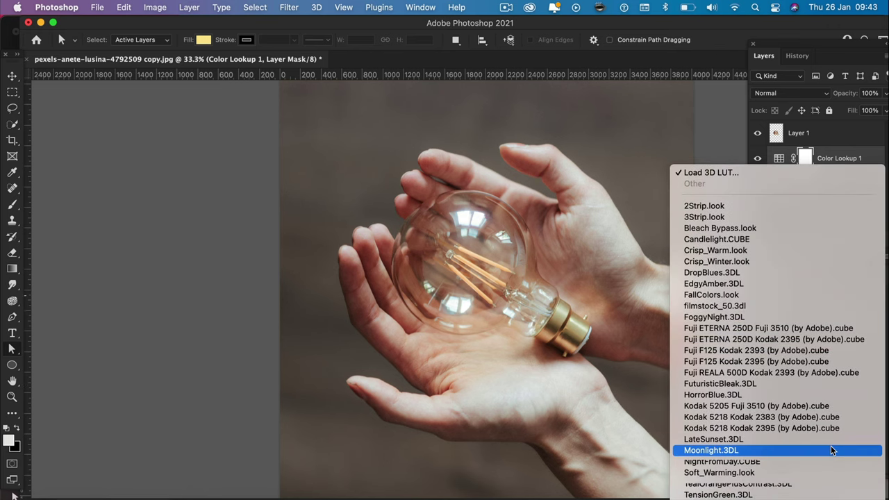
{"action": "left_click", "coordinate": [831, 451]}
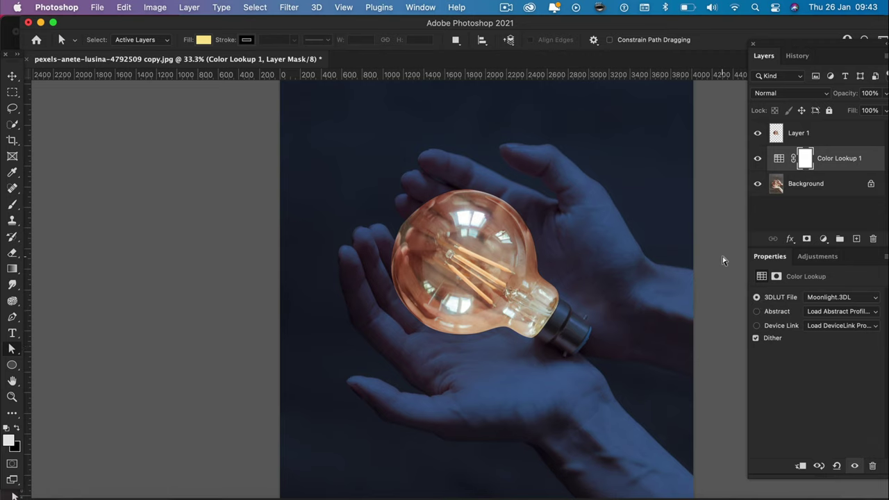
{"action": "key", "text": "super+minus"}
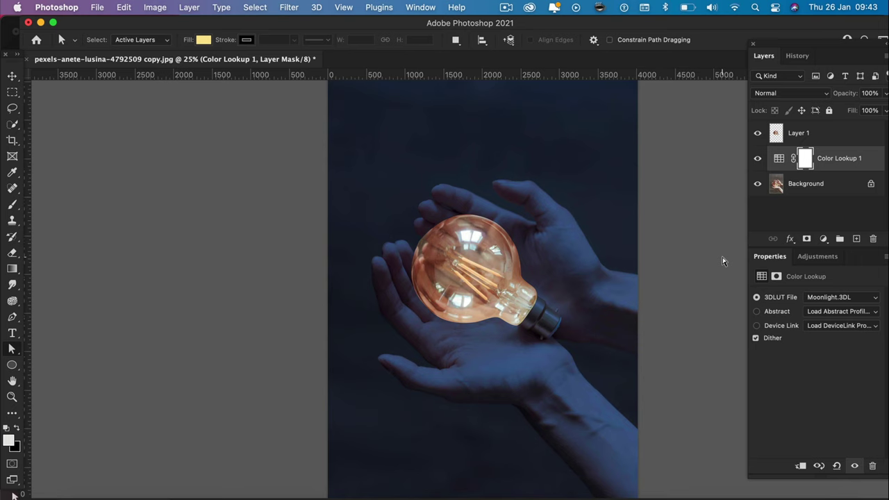
{"action": "key", "text": "super+plus"}
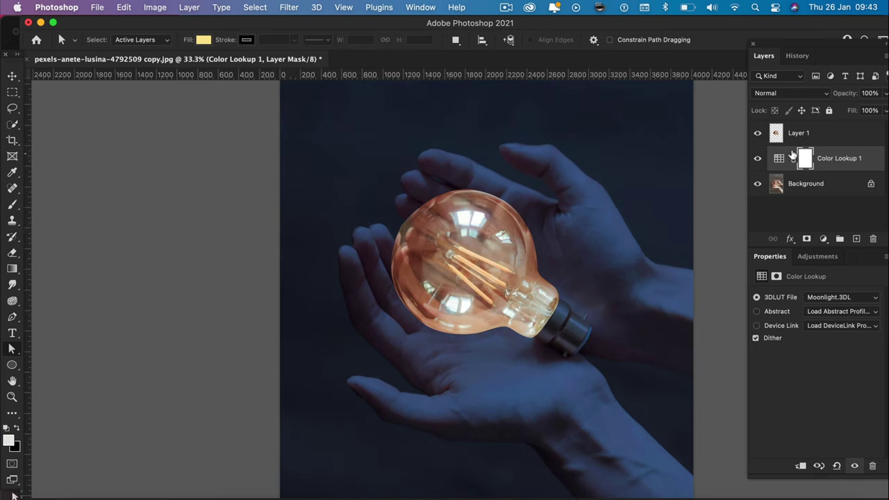
Convert Layer 1 into a smart object and duplicate it as Layer 1 copy.
{"action": "left_click", "coordinate": [801, 135]}
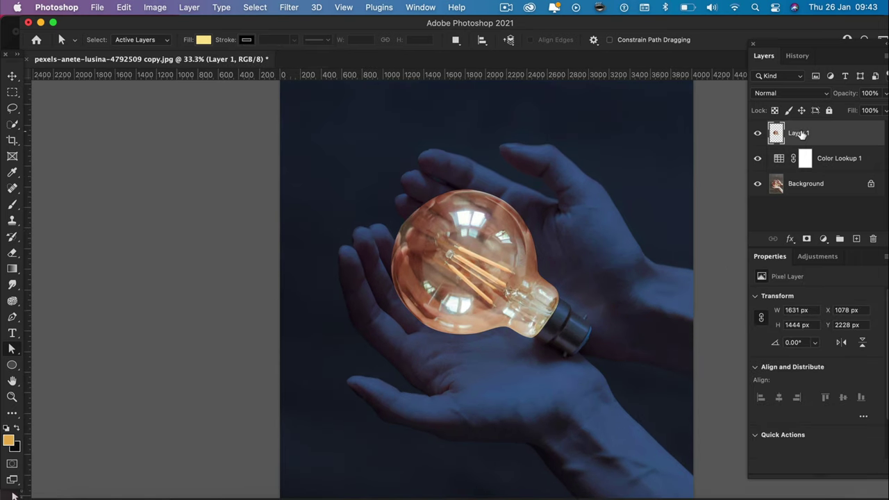
{"action": "right_click", "coordinate": [802, 134]}
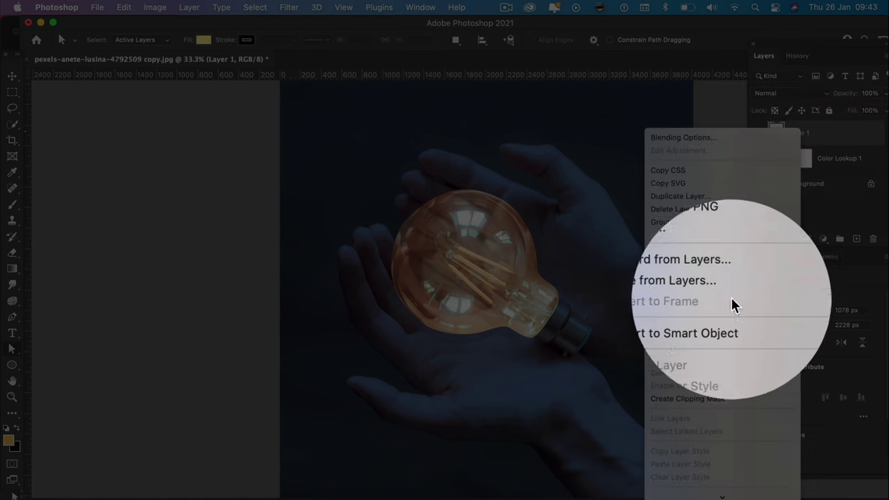
{"action": "left_click", "coordinate": [720, 323]}
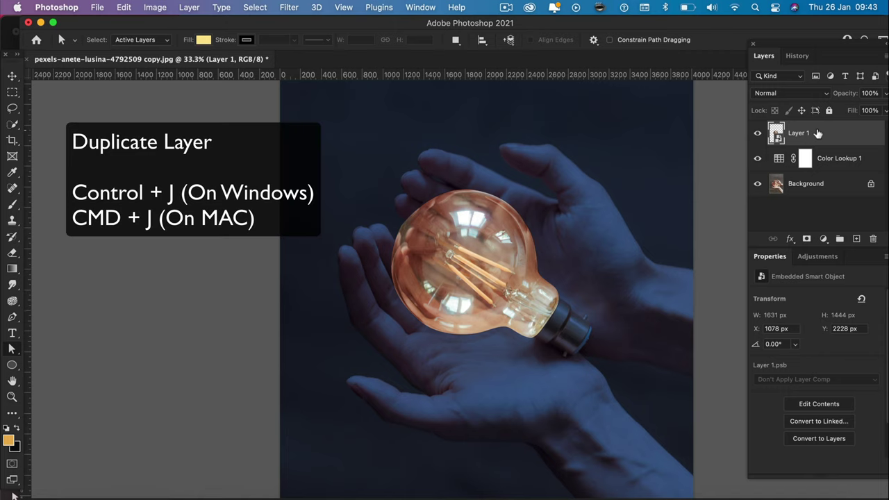
{"action": "key", "text": "super+j"}
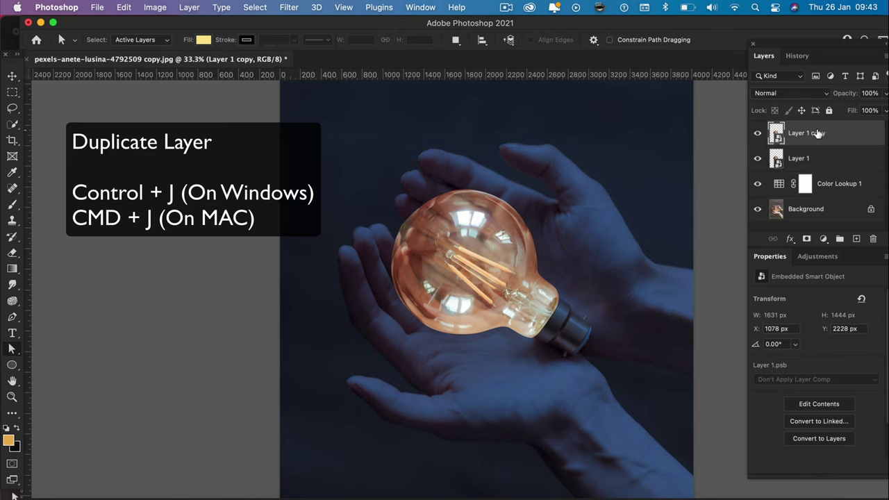
Apply a Gaussian Blur with a 5-pixel radius to Layer 1 copy.
{"action": "left_click", "coordinate": [288, 9]}
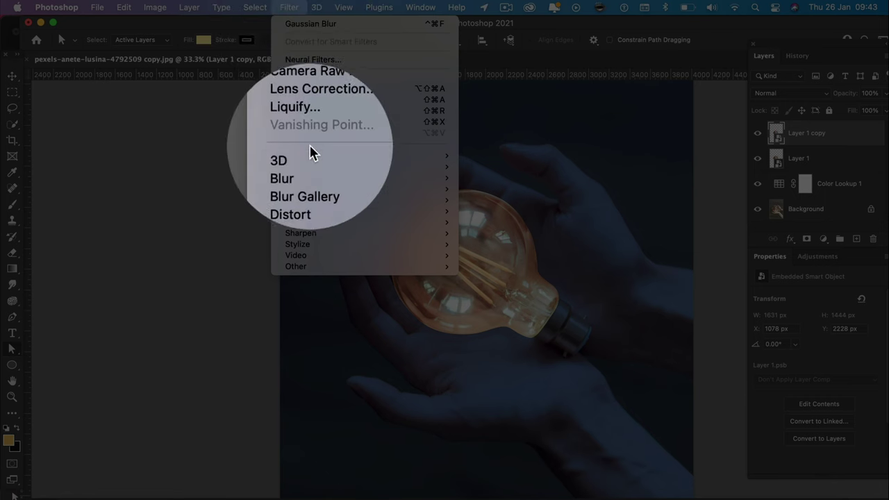
{"action": "mouse_move", "coordinate": [313, 168]}
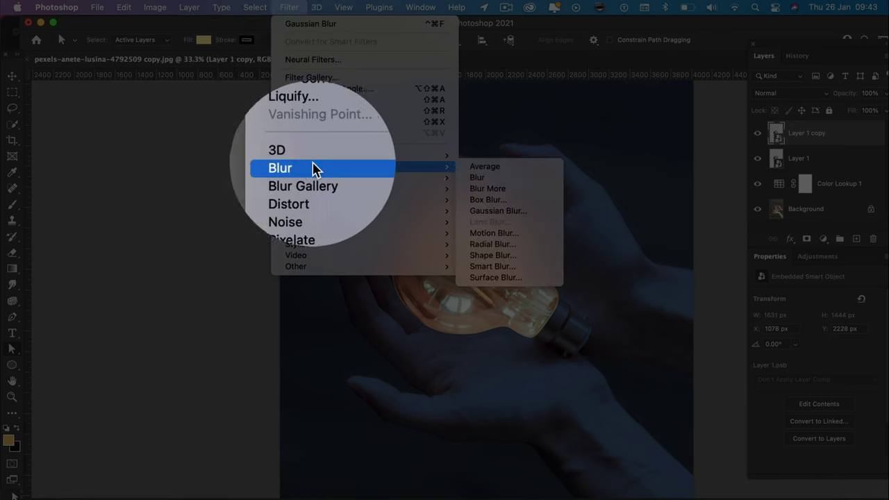
{"action": "left_click", "coordinate": [490, 212]}
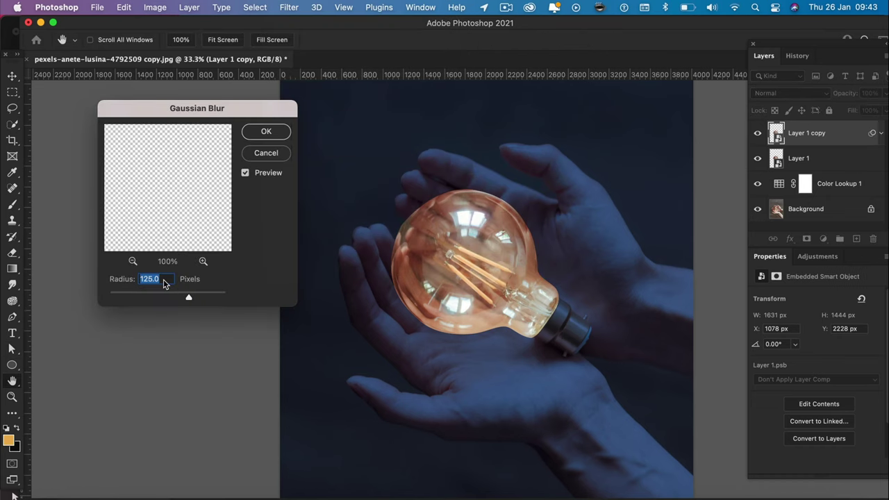
{"action": "type", "text": "5"}
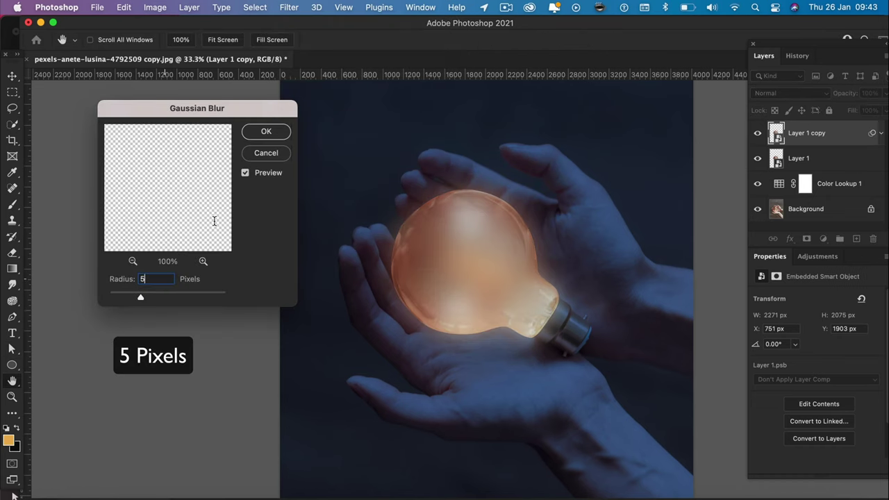
{"action": "left_click", "coordinate": [277, 138]}
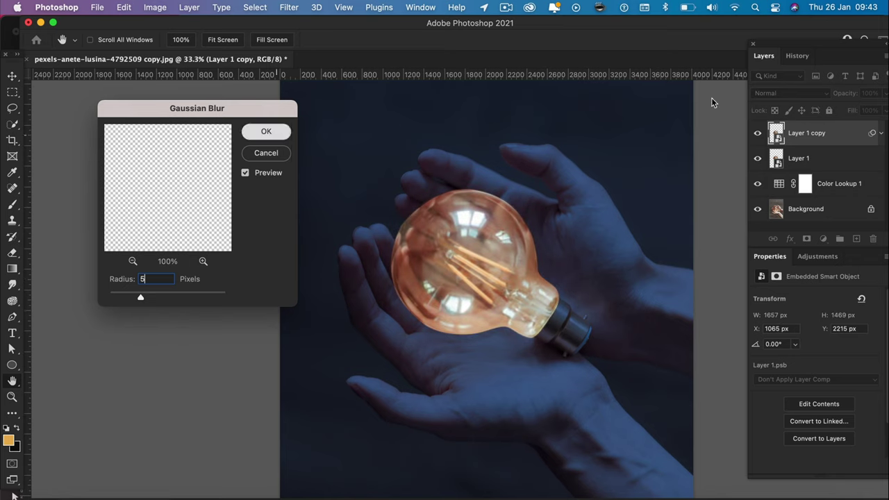
Duplicate the blurred layer as Layer 1 copy 2 and change its Gaussian Blur to 20 px.
{"action": "key", "text": "super+j"}
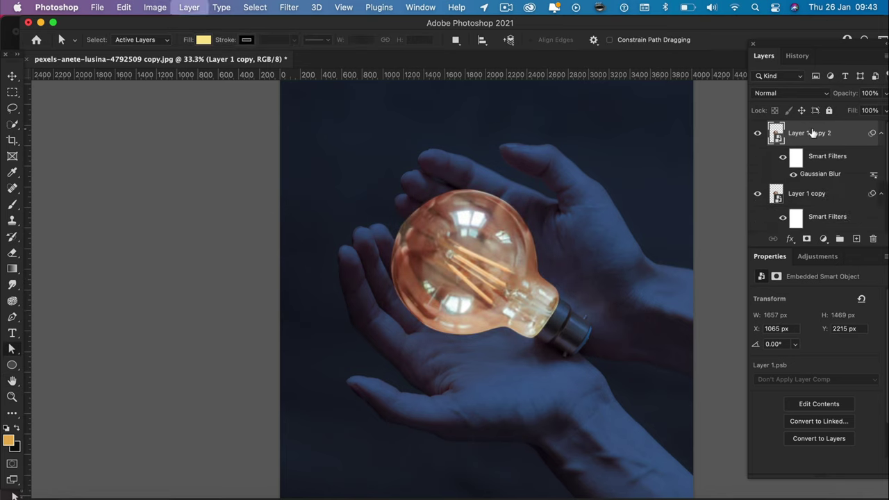
{"action": "double_click", "coordinate": [809, 175]}
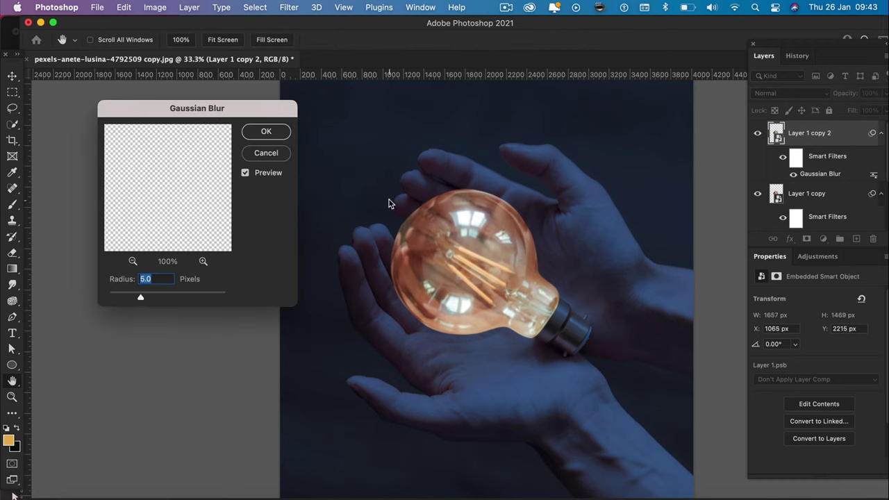
{"action": "type", "text": "20"}
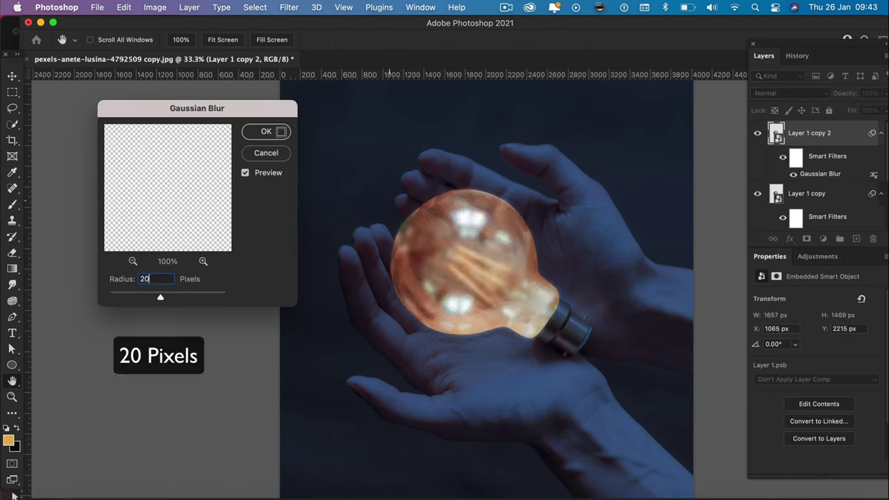
{"action": "left_click", "coordinate": [281, 134]}
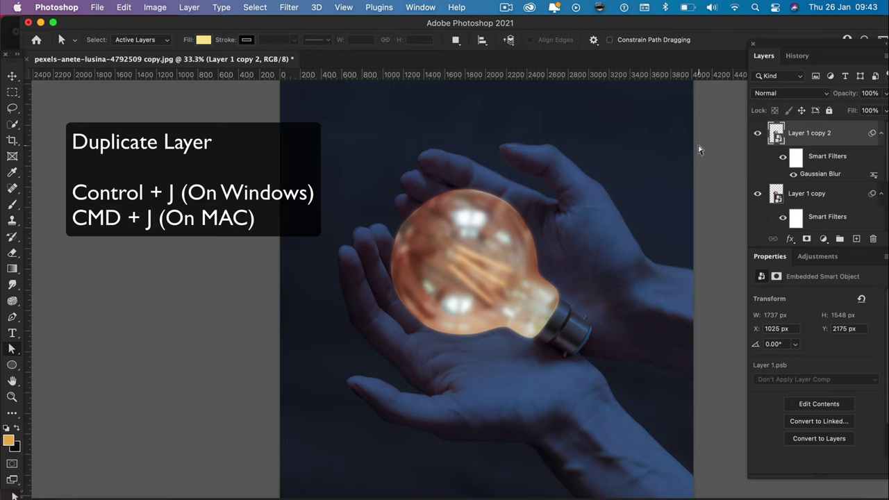
Duplicate again as Layer 1 copy 3 and set its Gaussian Blur to 125 px.
{"action": "key", "text": "super+j"}
{"action": "double_click", "coordinate": [815, 175]}
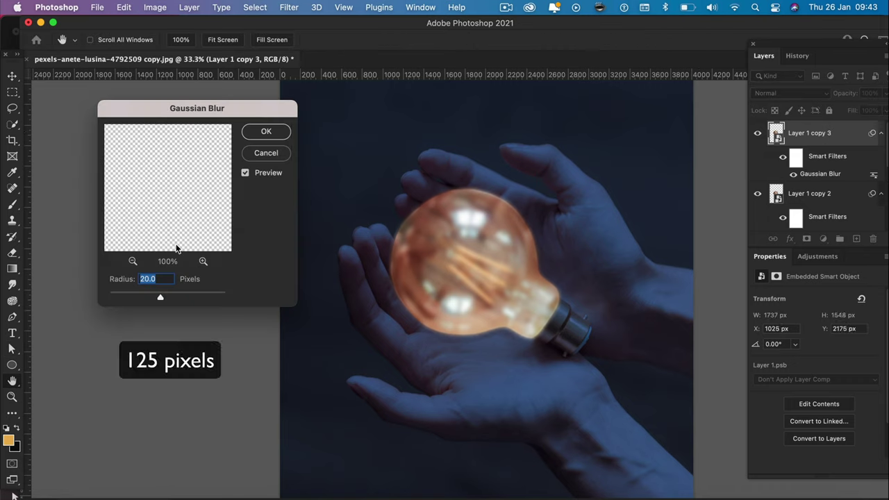
{"action": "type", "text": "125"}
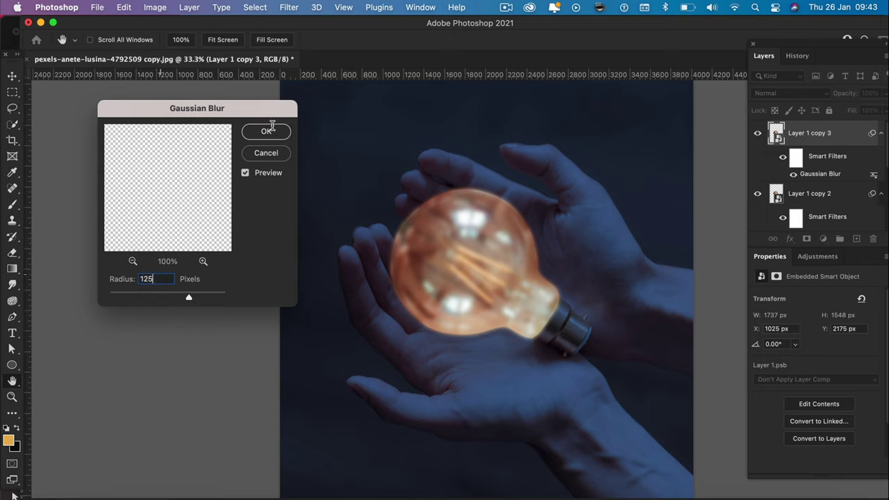
{"action": "left_click", "coordinate": [267, 131]}
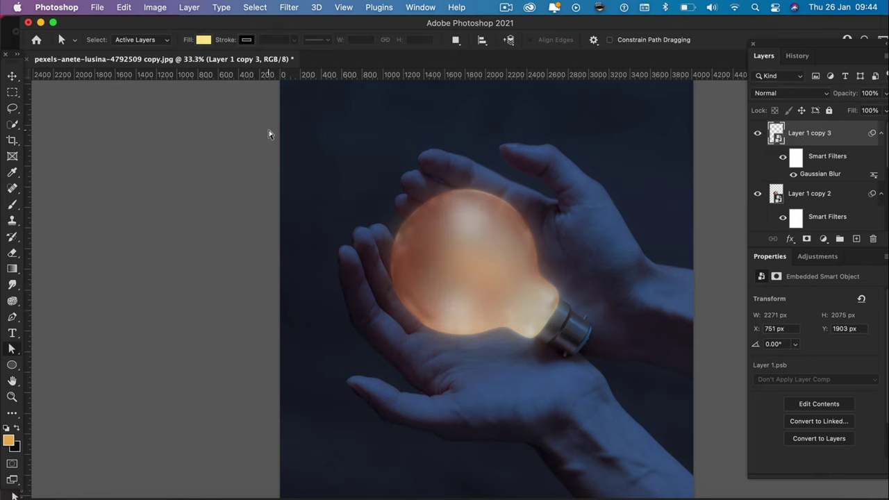
Drag the unblurred Layer 1 above its blurred copies to the top of the Layers panel.
{"action": "scroll", "coordinate": [790, 182], "scroll_direction": "down", "scroll_amount": 5}
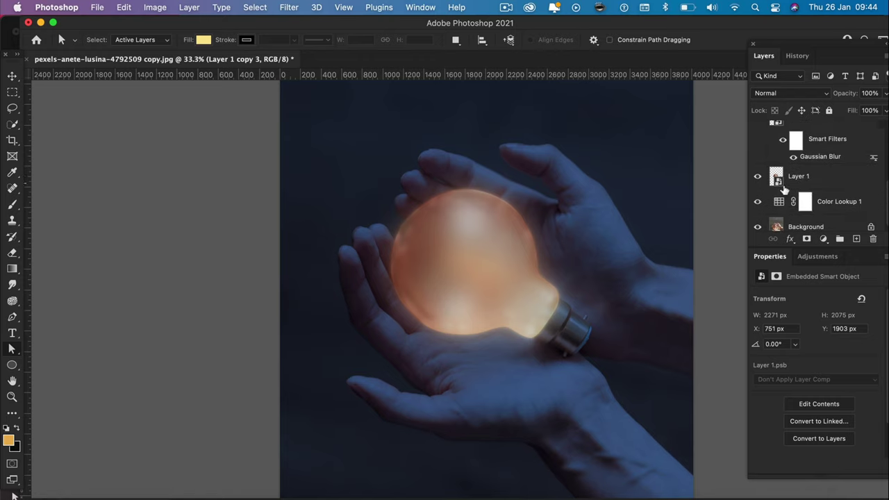
{"action": "left_click_drag", "start_coordinate": [802, 177], "coordinate": [794, 115]}
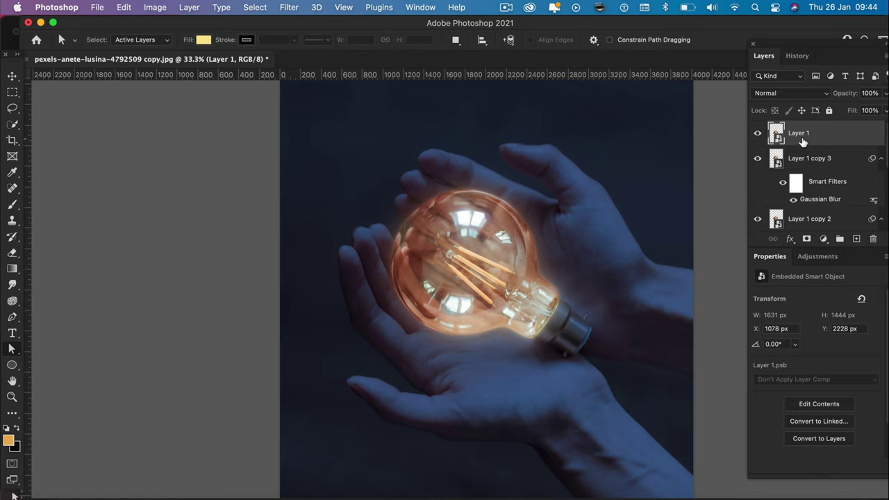
Select Layer 1 through Layer 1 copy and group them into Group 1.
{"action": "scroll", "coordinate": [798, 143], "scroll_direction": "down", "scroll_amount": 3}
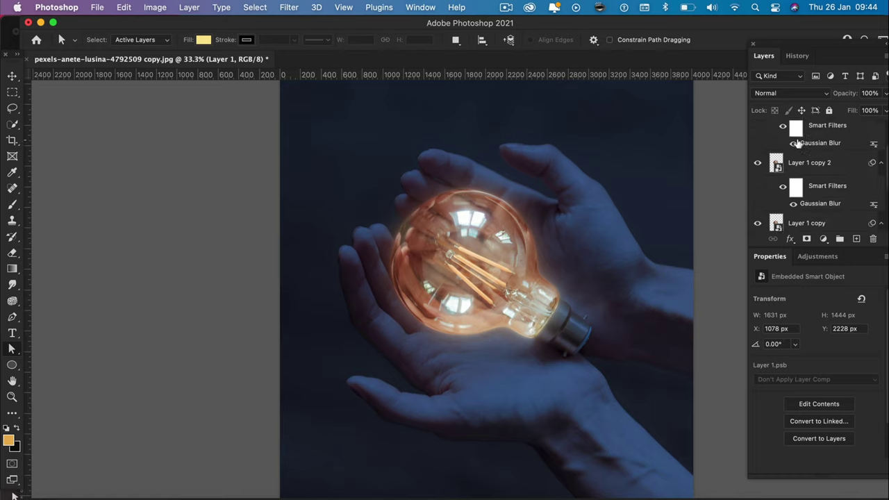
{"action": "scroll", "coordinate": [798, 142], "scroll_direction": "up", "scroll_amount": 3}
{"action": "scroll", "coordinate": [798, 142], "scroll_direction": "down", "scroll_amount": 5}
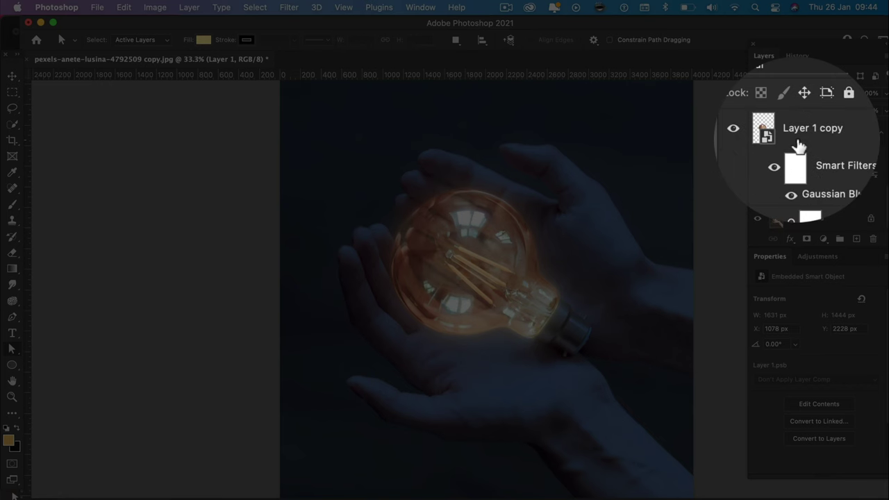
{"action": "left_click", "coordinate": [807, 141]}
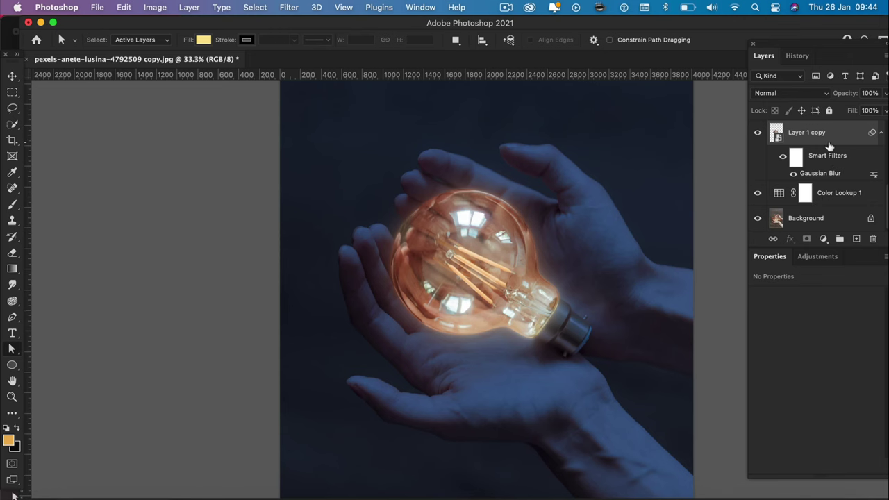
{"action": "left_click_drag", "start_coordinate": [831, 150], "coordinate": [839, 238]}
Toggle Group 1's visibility off and on twice to compare the glow, leaving it visible.
{"action": "left_click", "coordinate": [758, 129]}
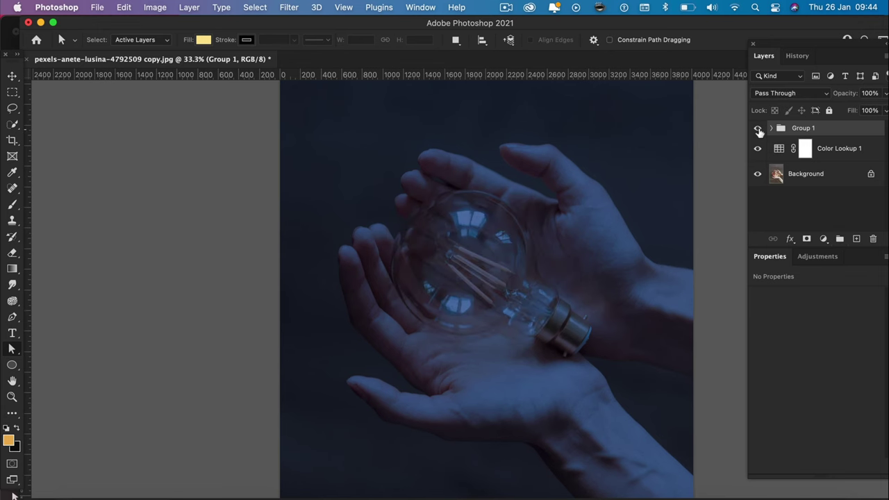
{"action": "left_click", "coordinate": [759, 129]}
{"action": "left_click", "coordinate": [758, 129]}
{"action": "left_click", "coordinate": [758, 129]}
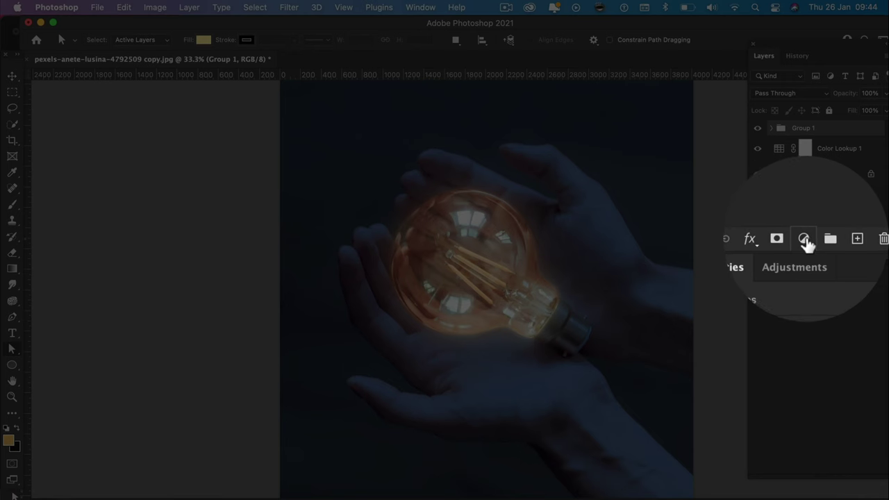
Add a colorized Hue/Saturation layer clipped to Group 1: Hue 37, Saturation 79, Lightness +47.
{"action": "left_click", "coordinate": [823, 238]}
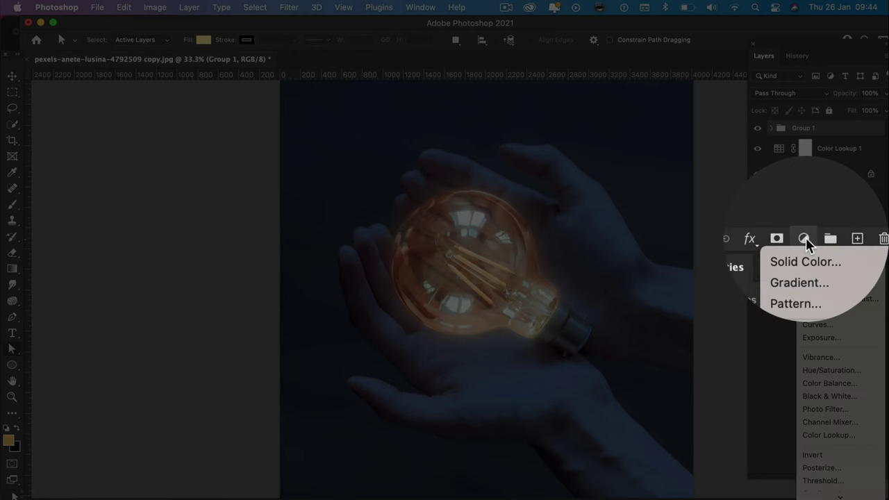
{"action": "left_click", "coordinate": [805, 373]}
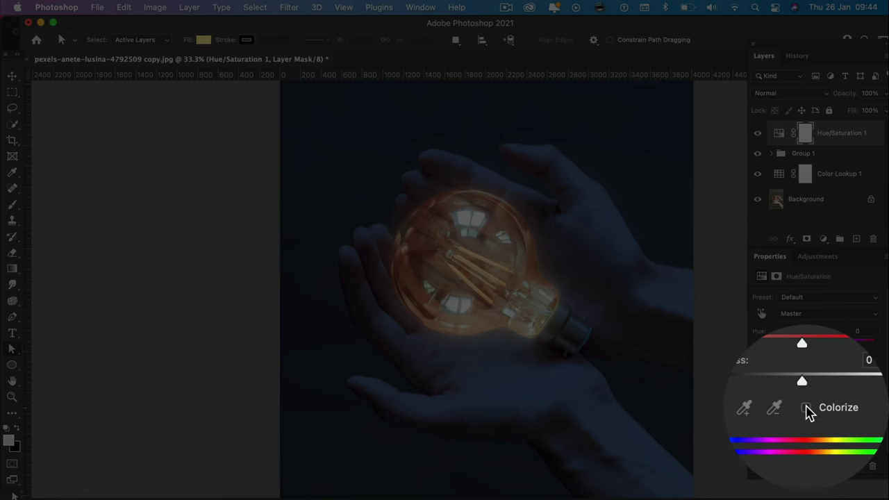
{"action": "left_click", "coordinate": [806, 409]}
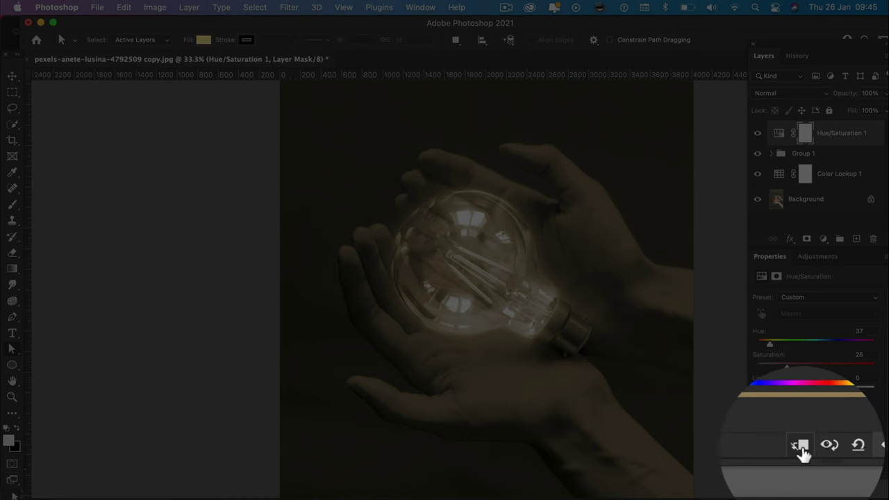
{"action": "left_click", "coordinate": [800, 466]}
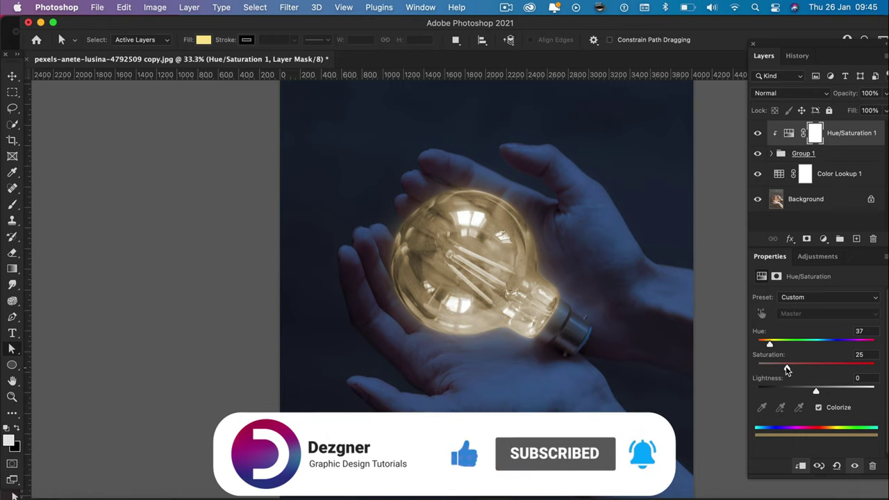
{"action": "left_click_drag", "start_coordinate": [783, 367], "coordinate": [850, 367]}
{"action": "left_click_drag", "start_coordinate": [815, 391], "coordinate": [845, 391]}
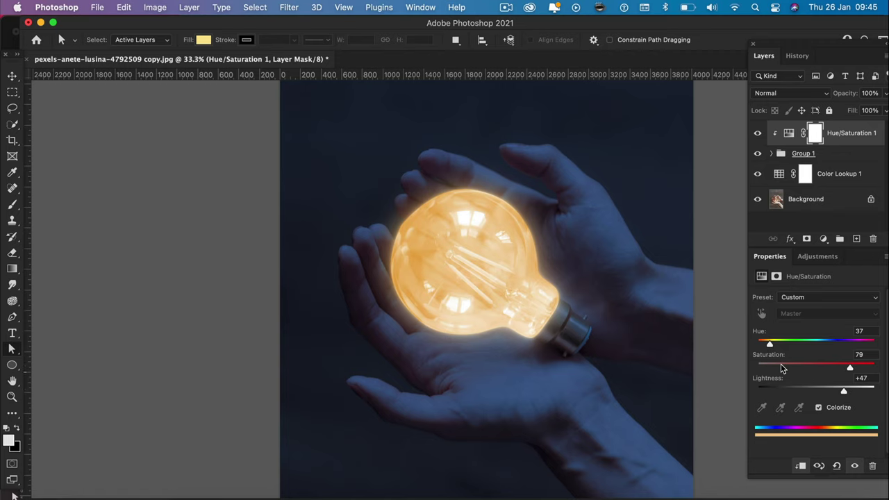
{"action": "key", "text": "super+minus"}
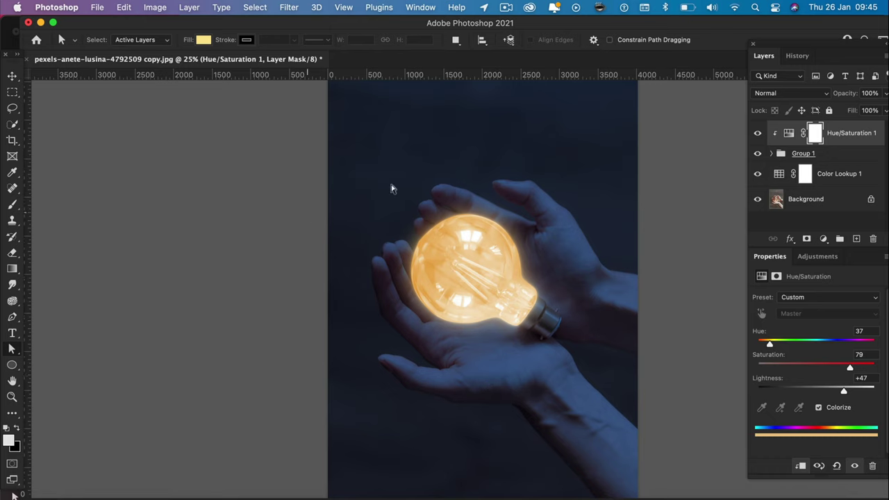
Duplicate Hue/Saturation 1, move the copy below Group 1, and invert its mask to black.
{"action": "left_click", "coordinate": [843, 139]}
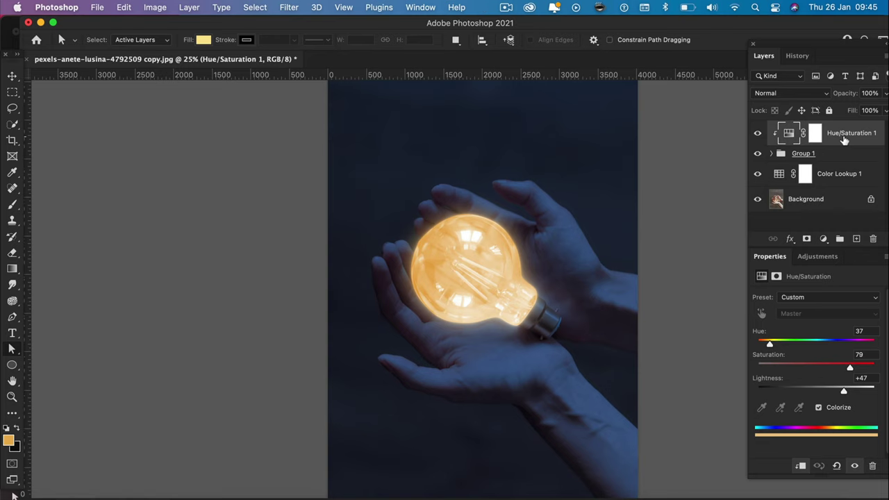
{"action": "key", "text": "super+j"}
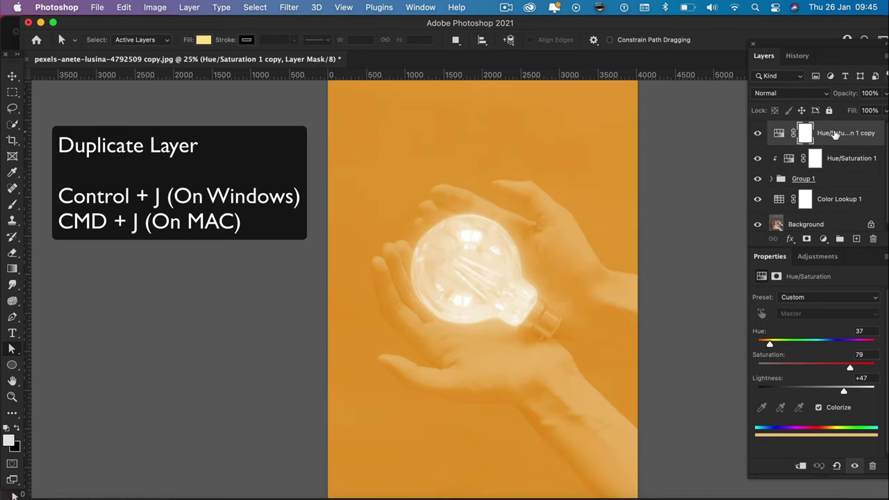
{"action": "left_click_drag", "start_coordinate": [837, 134], "coordinate": [823, 189]}
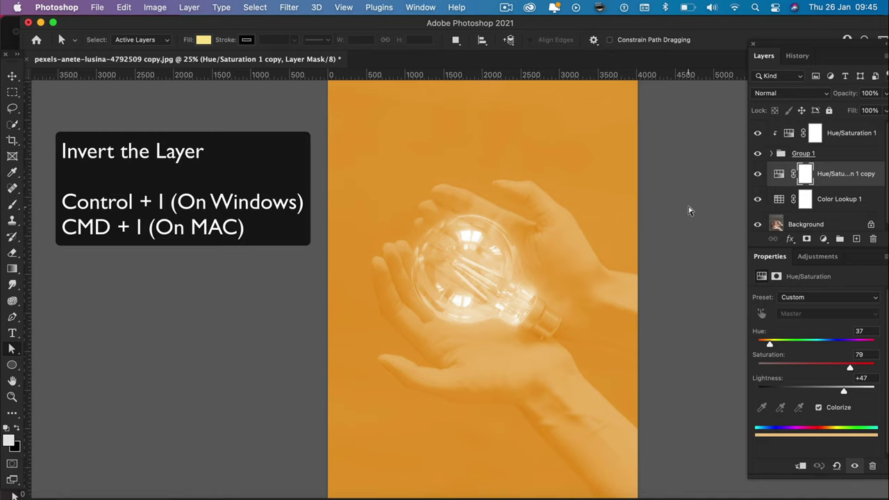
{"action": "key", "text": "super+i"}
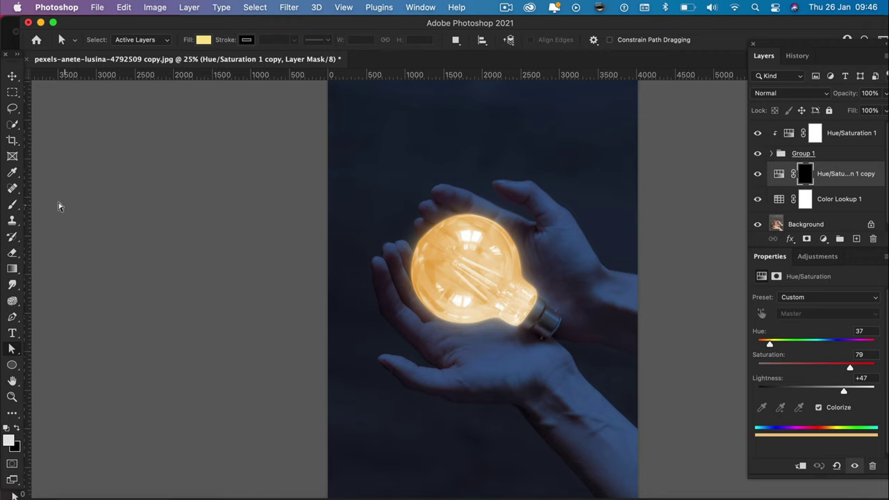
Pick the Brush tool with pure white as the foreground colour and a Soft Round tip.
{"action": "left_click", "coordinate": [12, 203]}
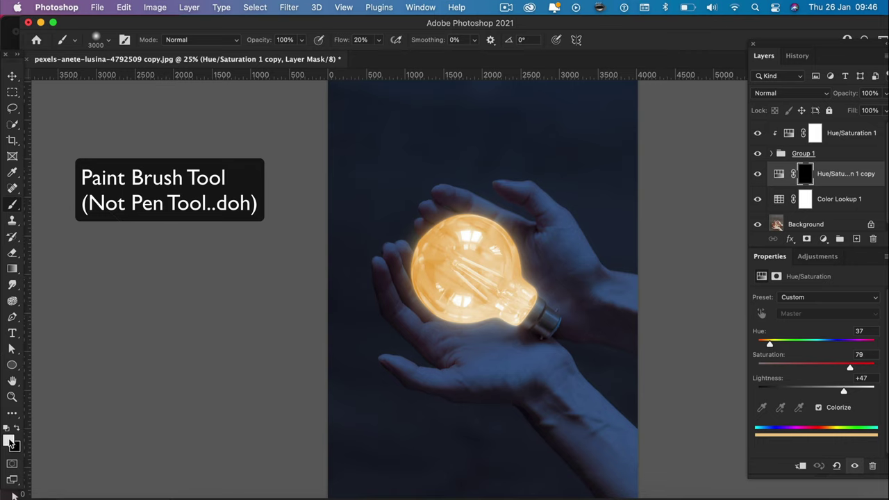
{"action": "left_click", "coordinate": [10, 442]}
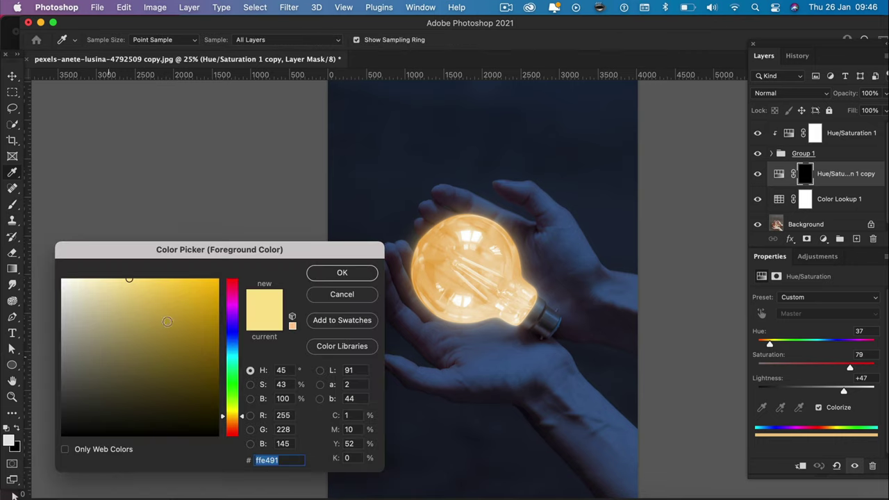
{"action": "left_click_drag", "start_coordinate": [148, 286], "coordinate": [61, 278]}
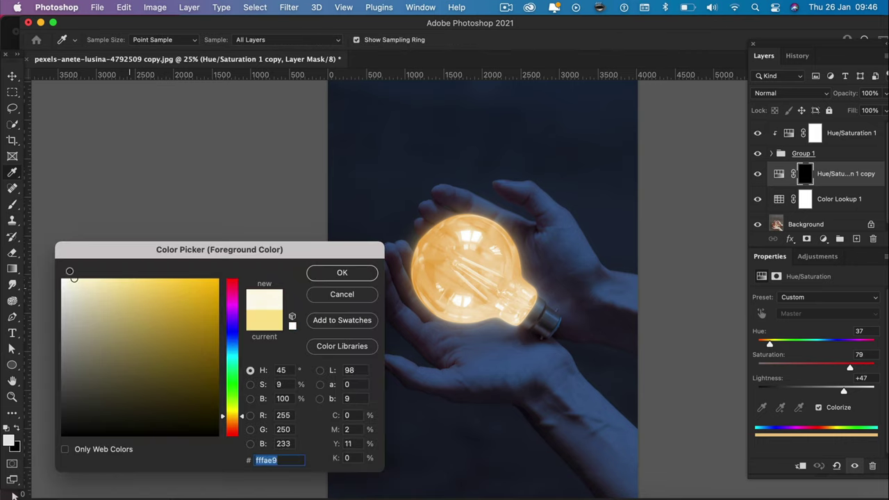
{"action": "left_click", "coordinate": [314, 271]}
{"action": "left_click", "coordinate": [108, 40]}
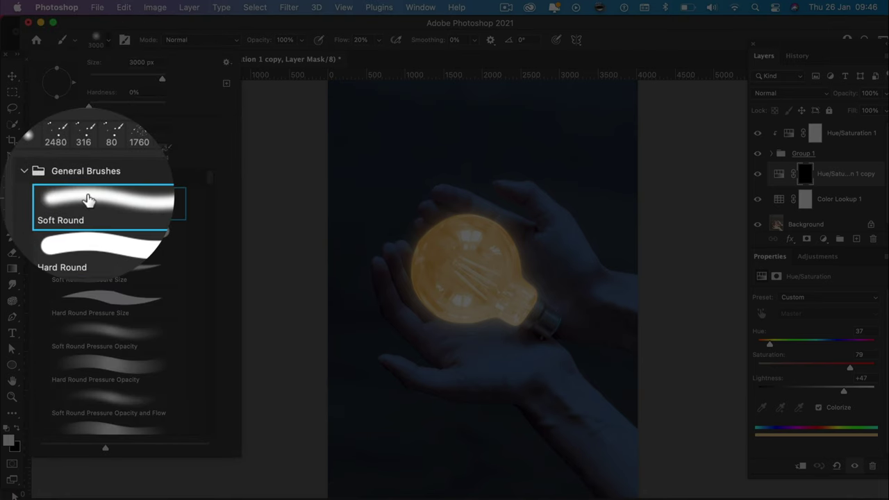
{"action": "left_click", "coordinate": [285, 40]}
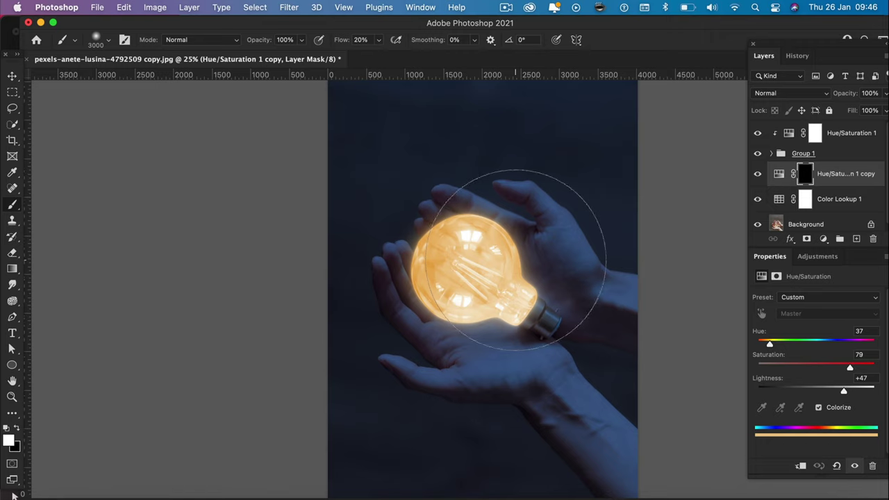
Paint the Hue/Saturation 1 copy mask around the bulb, over both hands, the palm and above.
{"action": "left_click", "coordinate": [465, 273]}
{"action": "left_click", "coordinate": [424, 274]}
{"action": "left_click", "coordinate": [417, 274]}
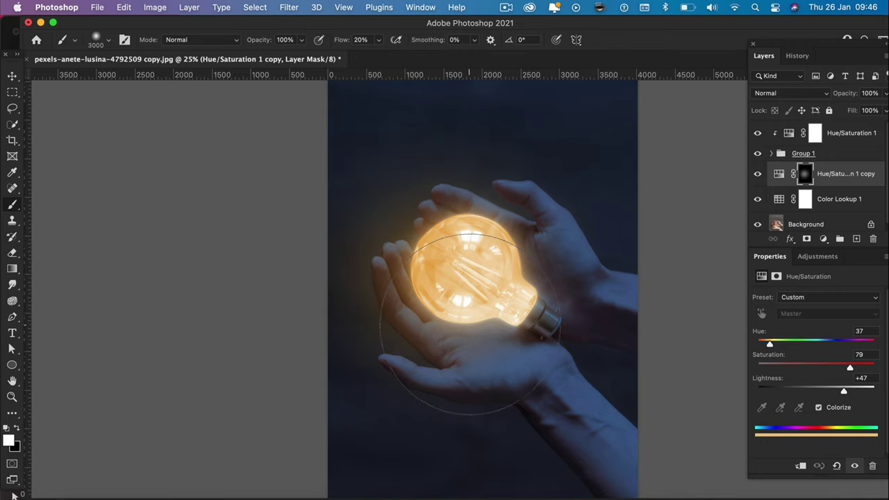
{"action": "left_click", "coordinate": [486, 354]}
{"action": "left_click", "coordinate": [541, 316]}
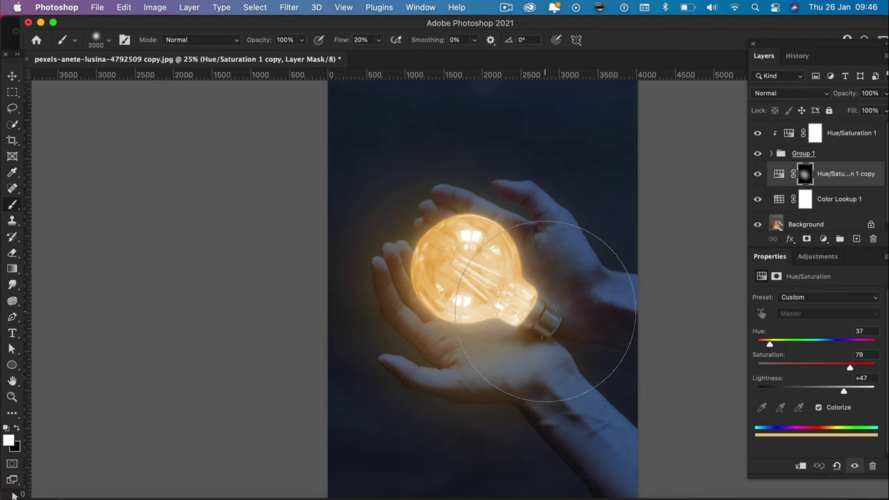
{"action": "left_click", "coordinate": [564, 321]}
{"action": "left_click", "coordinate": [566, 254]}
{"action": "left_click", "coordinate": [507, 225]}
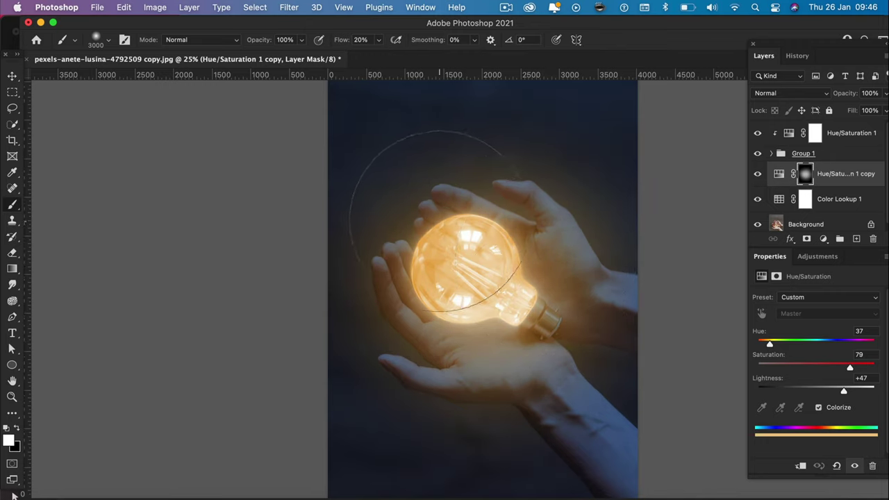
{"action": "left_click", "coordinate": [427, 212]}
{"action": "left_click", "coordinate": [415, 349]}
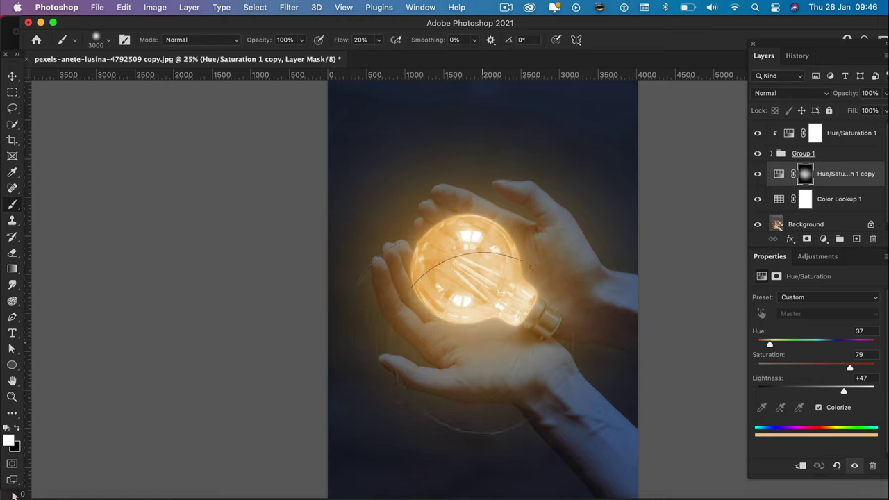
{"action": "left_click", "coordinate": [477, 373]}
{"action": "left_click", "coordinate": [503, 340]}
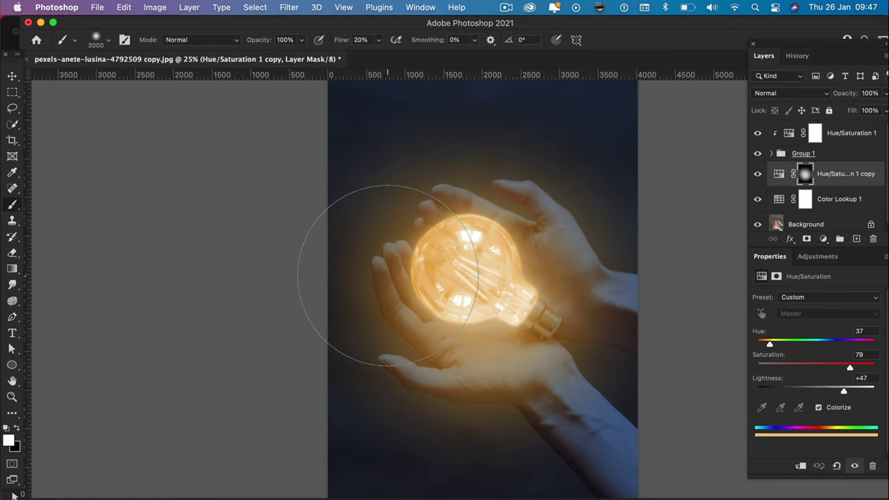
{"action": "left_click", "coordinate": [11, 78]}
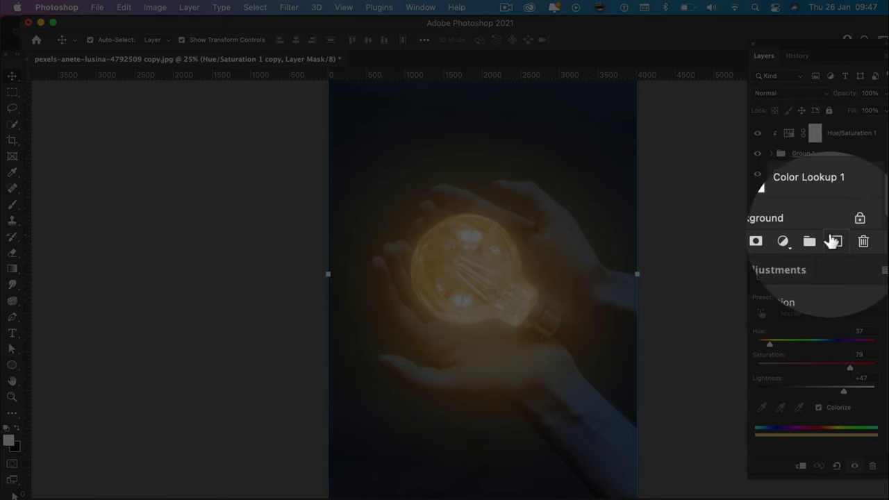
Add a new layer and set the brush to 250 px size with 100% flow.
{"action": "left_click", "coordinate": [856, 238]}
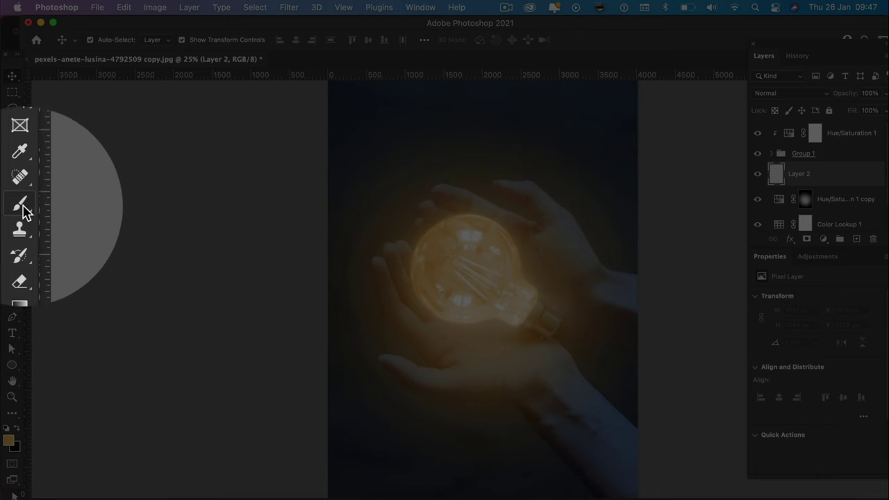
{"action": "left_click", "coordinate": [13, 204]}
{"action": "left_click", "coordinate": [91, 40]}
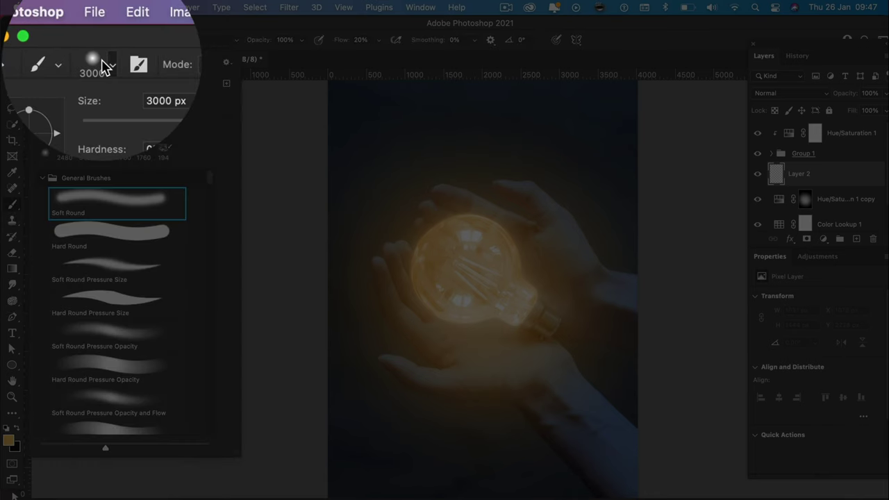
{"action": "double_click", "coordinate": [158, 97]}
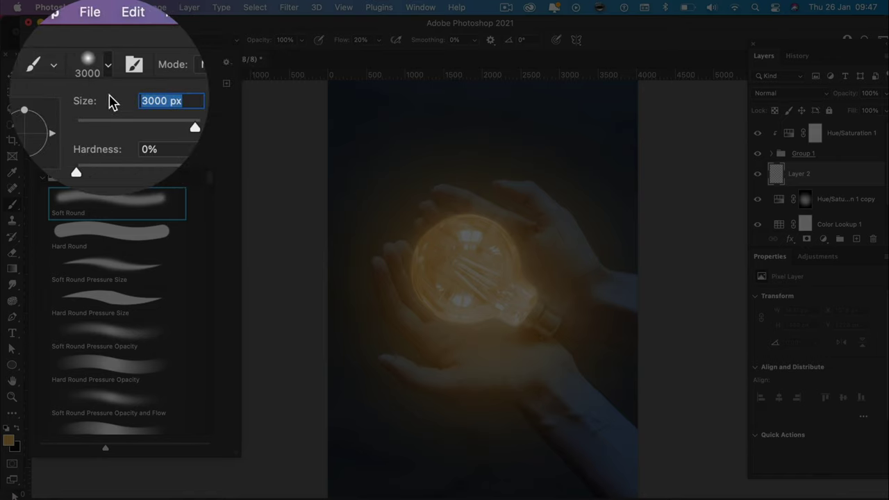
{"action": "type", "text": "250"}
{"action": "key", "text": "Return"}
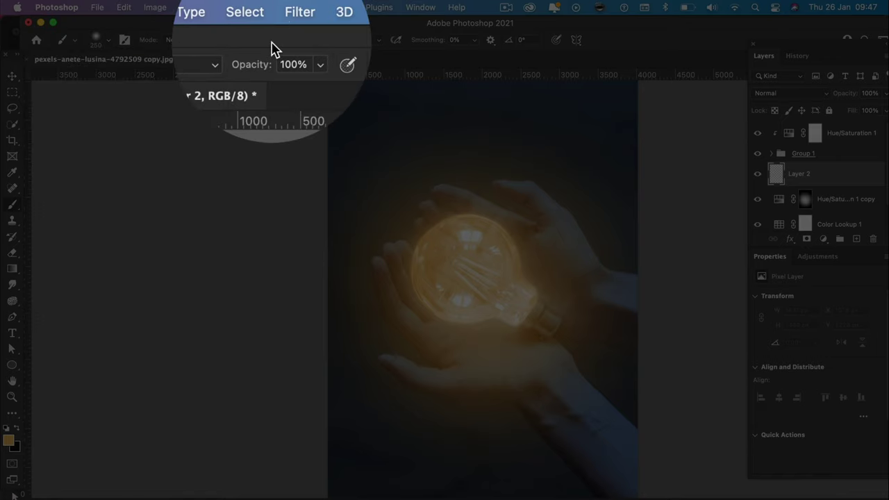
{"action": "left_click", "coordinate": [361, 40]}
{"action": "type", "text": "100"}
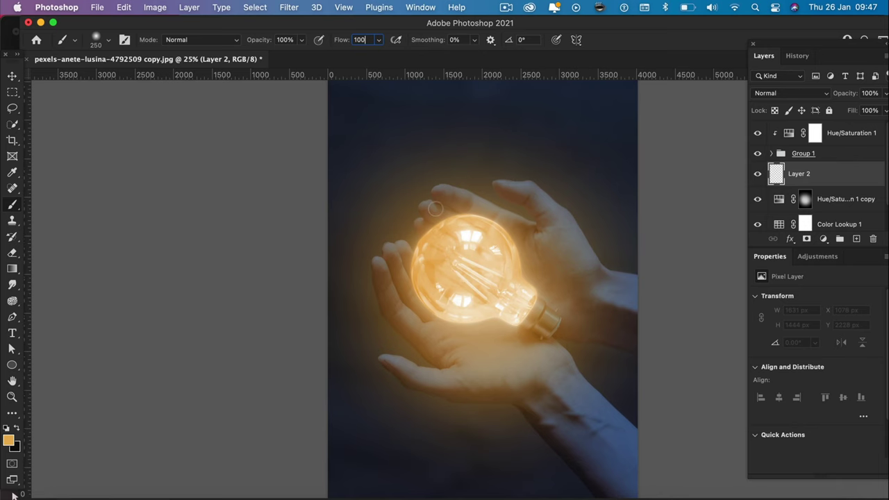
Paint orange strokes down the left fingers and along the bulb's bottom and upper edges.
{"action": "key", "text": "super+plus"}
{"action": "key", "text": "super+plus"}
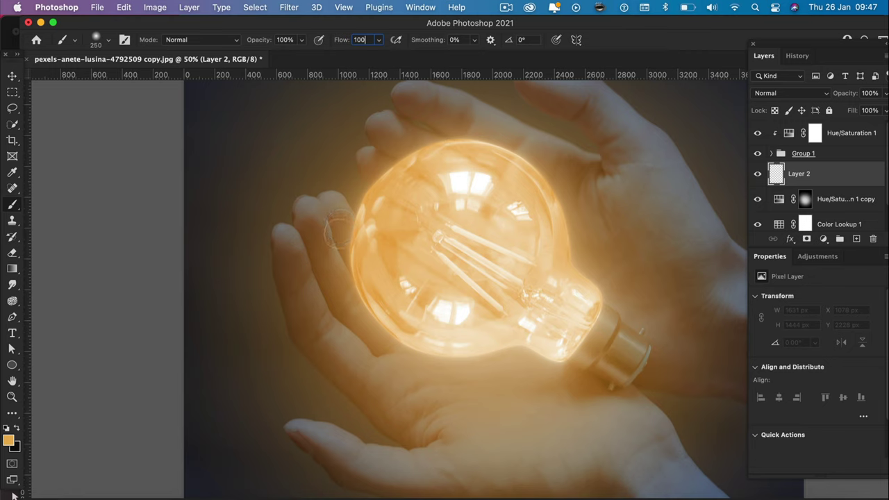
{"action": "mouse_move", "coordinate": [339, 227]}
{"action": "left_mouse_down"}
{"action": "mouse_move", "coordinate": [342, 303]}
{"action": "mouse_move", "coordinate": [356, 330]}
{"action": "mouse_move", "coordinate": [401, 356]}
{"action": "mouse_move", "coordinate": [452, 360]}
{"action": "mouse_move", "coordinate": [383, 344]}
{"action": "mouse_move", "coordinate": [350, 318]}
{"action": "mouse_move", "coordinate": [329, 261]}
{"action": "mouse_move", "coordinate": [335, 228]}
{"action": "mouse_move", "coordinate": [328, 286]}
{"action": "mouse_move", "coordinate": [355, 326]}
{"action": "left_mouse_up"}
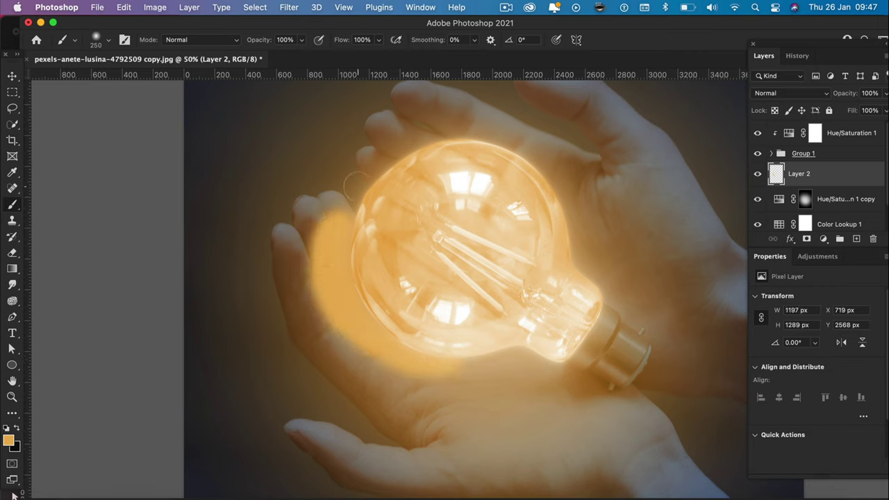
{"action": "mouse_move", "coordinate": [380, 376]}
{"action": "left_mouse_down"}
{"action": "mouse_move", "coordinate": [395, 359]}
{"action": "mouse_move", "coordinate": [464, 347]}
{"action": "left_mouse_up"}
{"action": "mouse_move", "coordinate": [399, 159]}
{"action": "left_mouse_down"}
{"action": "mouse_move", "coordinate": [455, 145]}
{"action": "mouse_move", "coordinate": [513, 149]}
{"action": "mouse_move", "coordinate": [556, 191]}
{"action": "mouse_move", "coordinate": [577, 267]}
{"action": "left_mouse_up"}
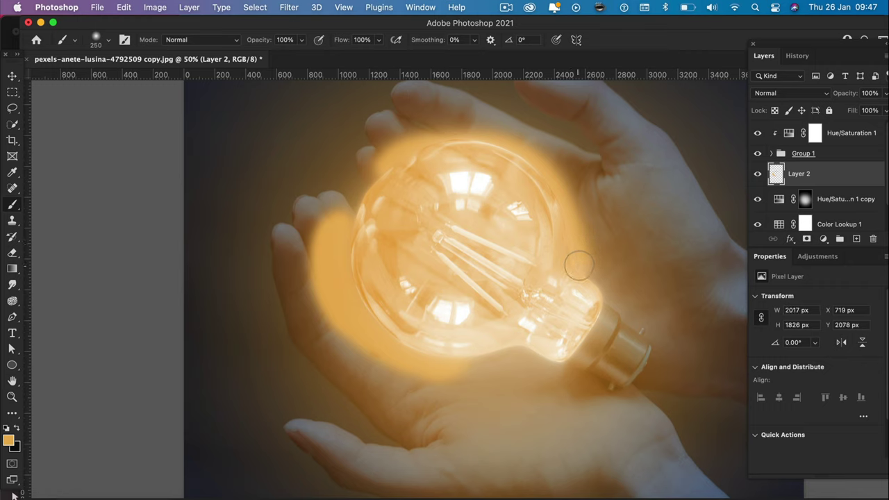
{"action": "mouse_move", "coordinate": [573, 211]}
{"action": "left_mouse_down"}
{"action": "mouse_move", "coordinate": [526, 157]}
{"action": "mouse_move", "coordinate": [493, 139]}
{"action": "mouse_move", "coordinate": [407, 154]}
{"action": "left_mouse_up"}
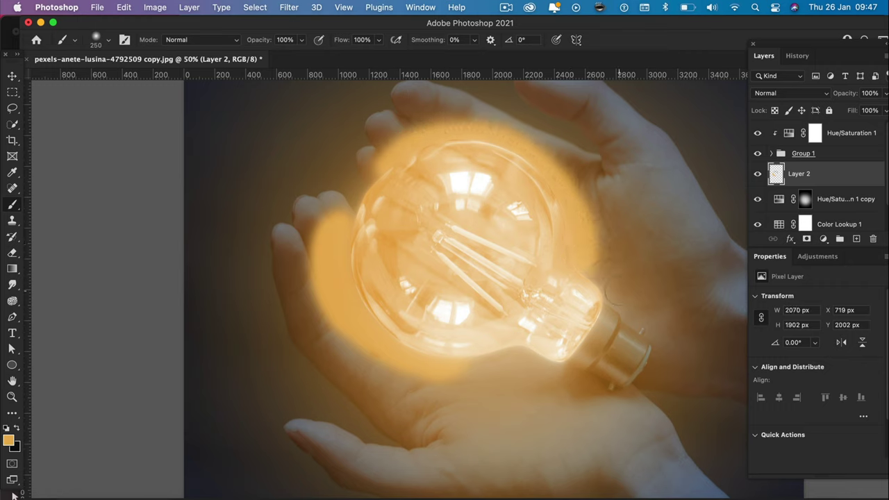
Set Layer 2's blend mode to Color Dodge with a 15% fill.
{"action": "key", "text": "super+minus"}
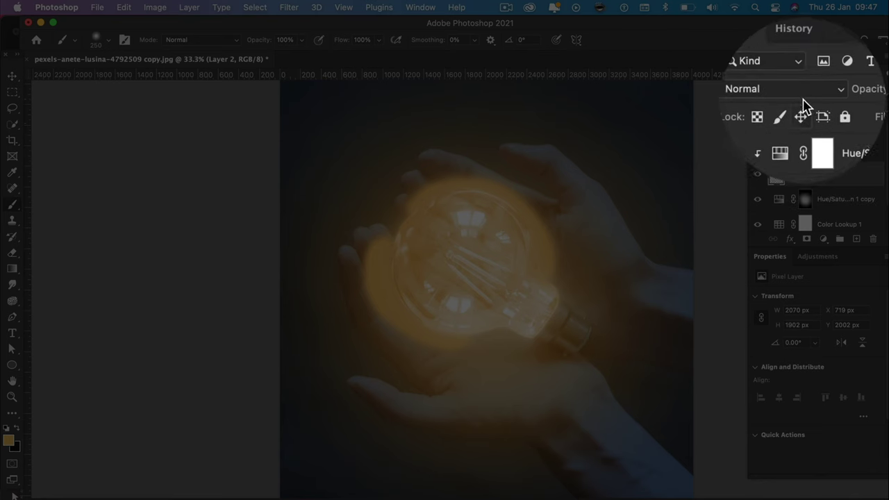
{"action": "left_click", "coordinate": [798, 93]}
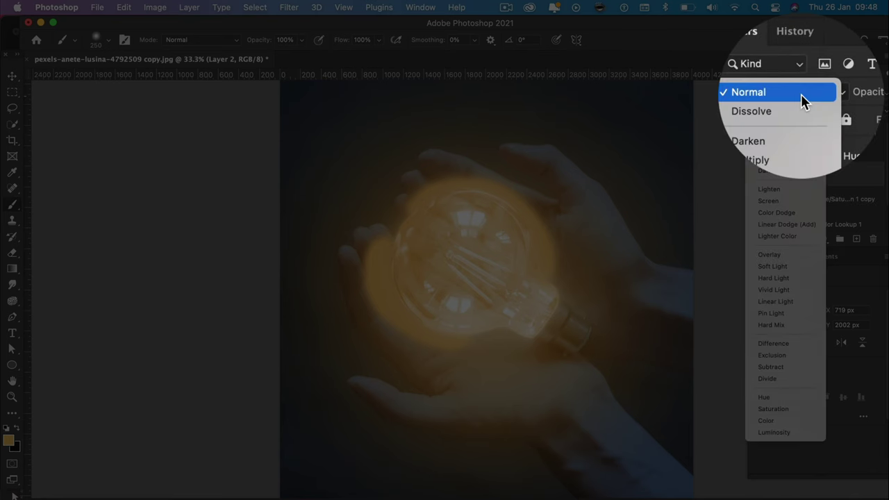
{"action": "left_click", "coordinate": [777, 212]}
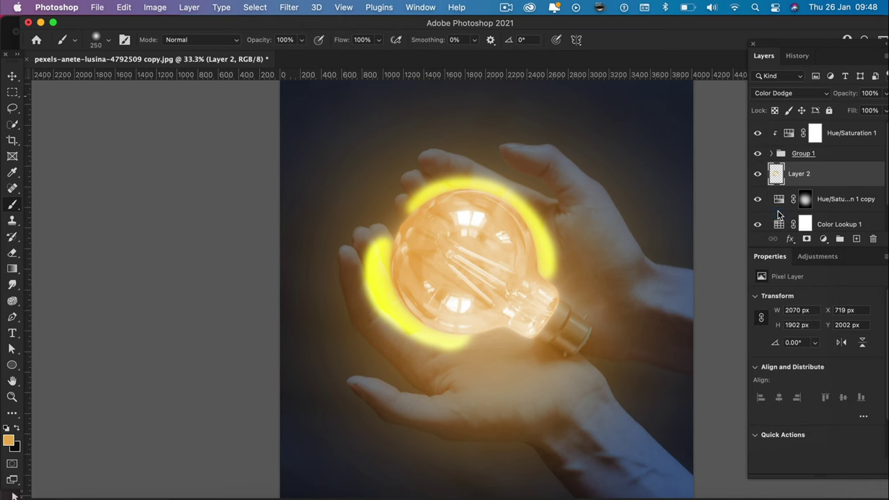
{"action": "left_click", "coordinate": [870, 110]}
{"action": "type", "text": "20"}
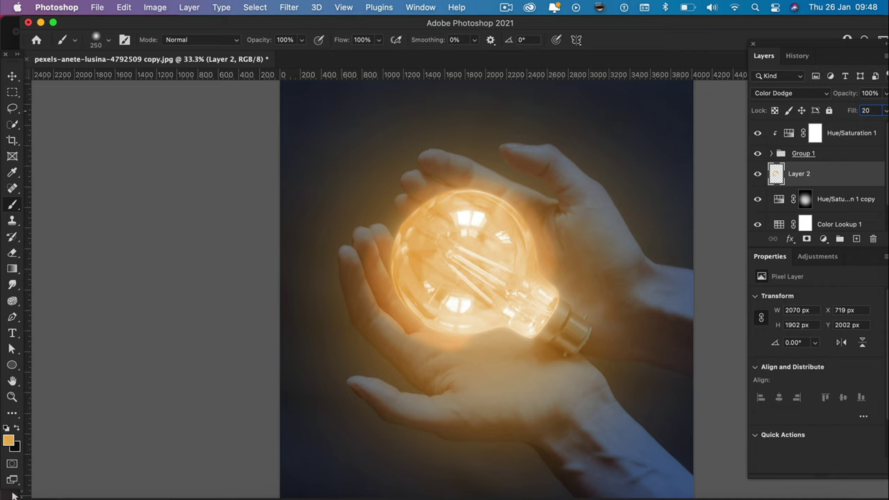
{"action": "type", "text": "15"}
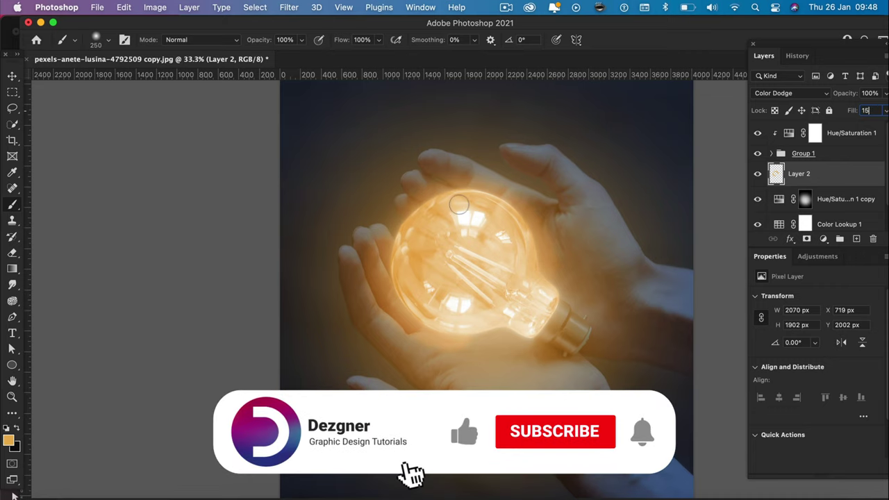
{"action": "key", "text": "Return"}
{"action": "key", "text": "e"}
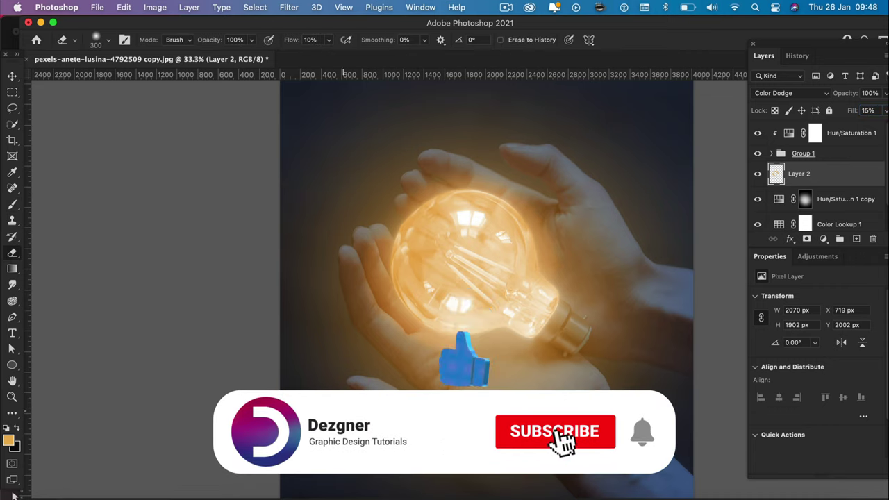
{"action": "key", "text": "super+plus"}
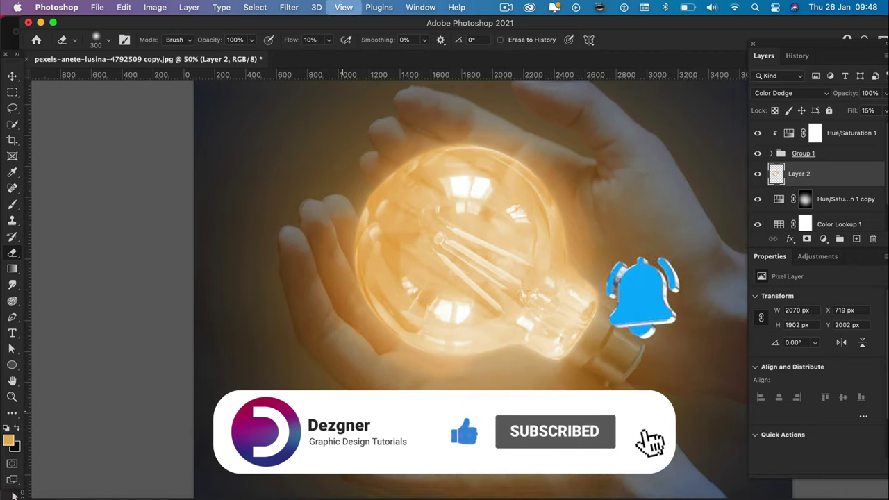
{"action": "key", "text": "super+minus"}
{"action": "key", "text": "super+minus"}
{"action": "key", "text": "super+plus"}
{"action": "key", "text": "super+plus"}
{"action": "key", "text": "super+plus"}
{"action": "key", "text": "super+minus"}
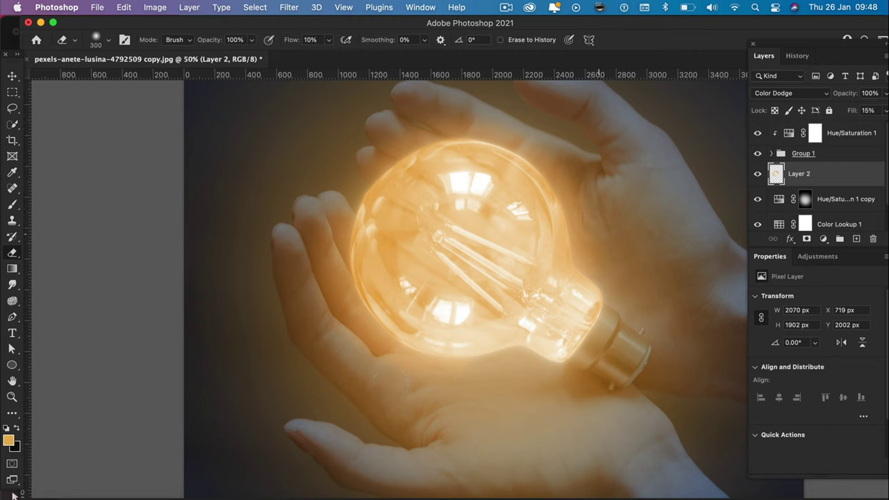
{"action": "key", "text": "super+minus"}
{"action": "key", "text": "super+minus"}
{"action": "key", "text": "super+minus"}
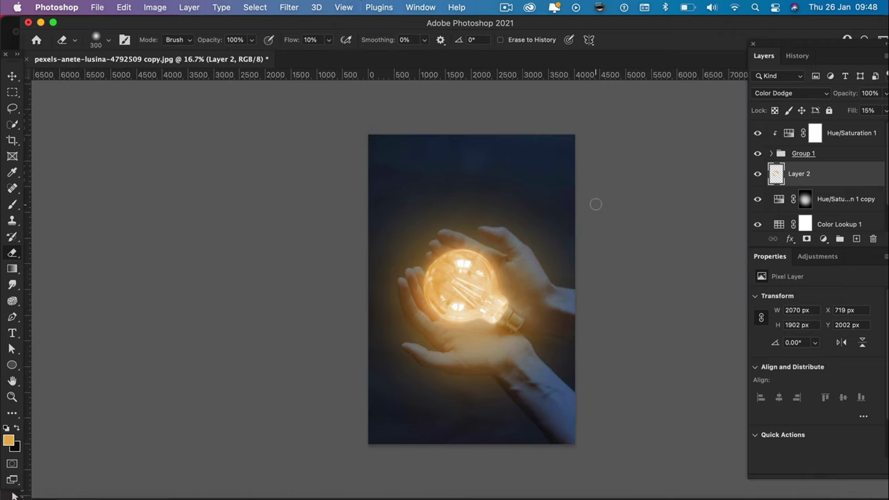
{"action": "key", "text": "super+minus"}
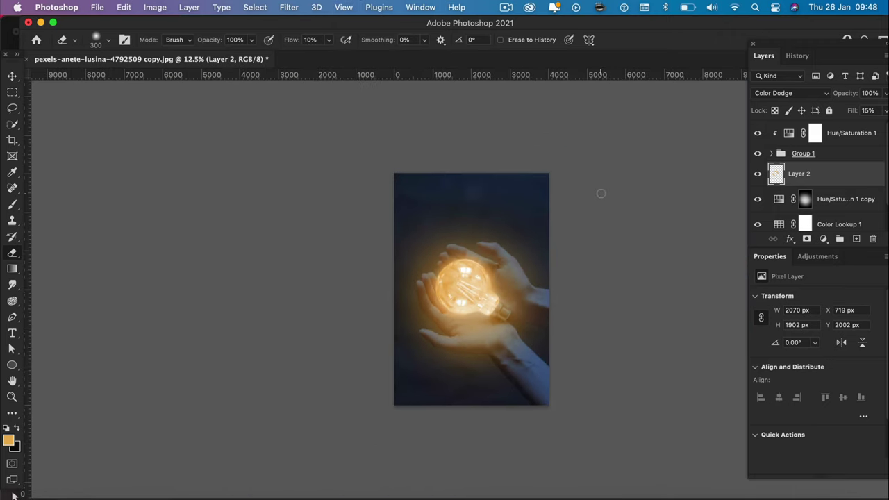
{"action": "key", "text": "super+plus"}
{"action": "key", "text": "super+plus"}
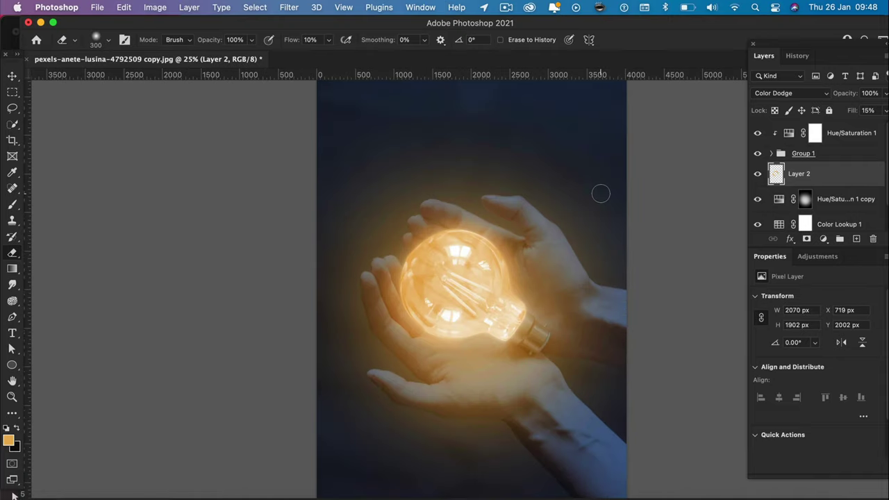
{"action": "key", "text": "super+minus"}
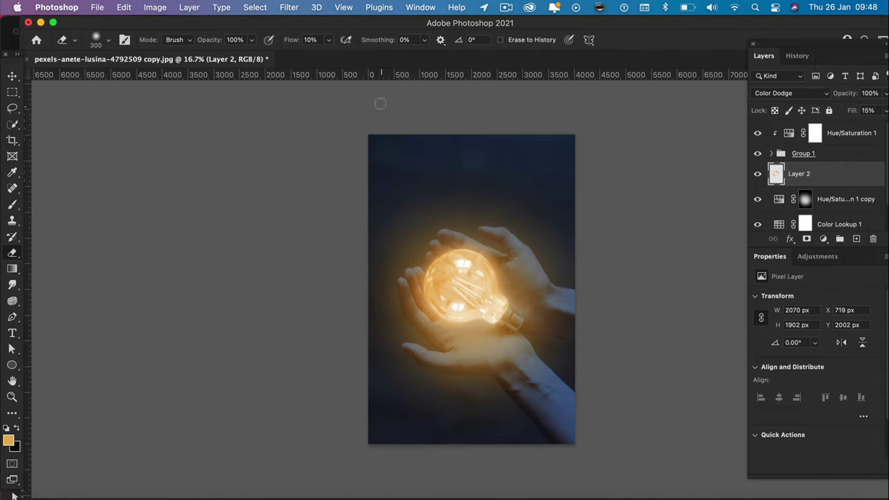
{"action": "scroll", "coordinate": [847, 198], "scroll_direction": "down", "scroll_amount": 2}
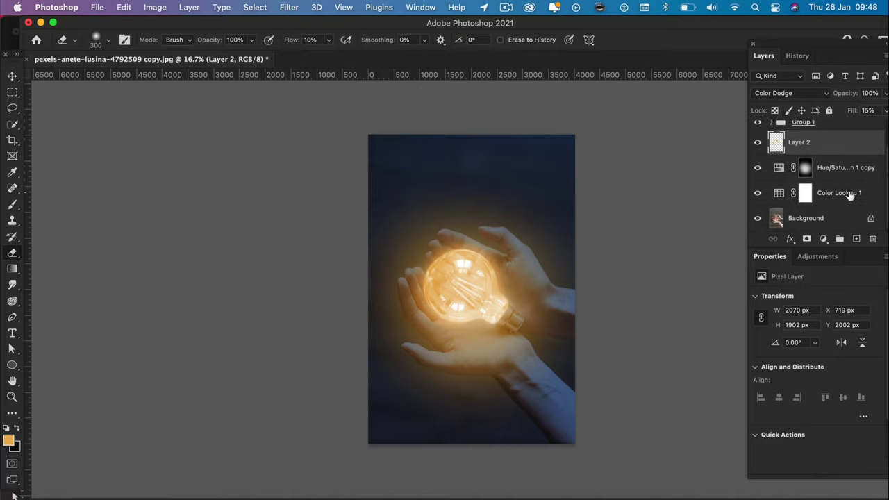
Target the Color Lookup 1 mask with a black 600 px brush at 30% opacity and 20% flow.
{"action": "left_click", "coordinate": [804, 200]}
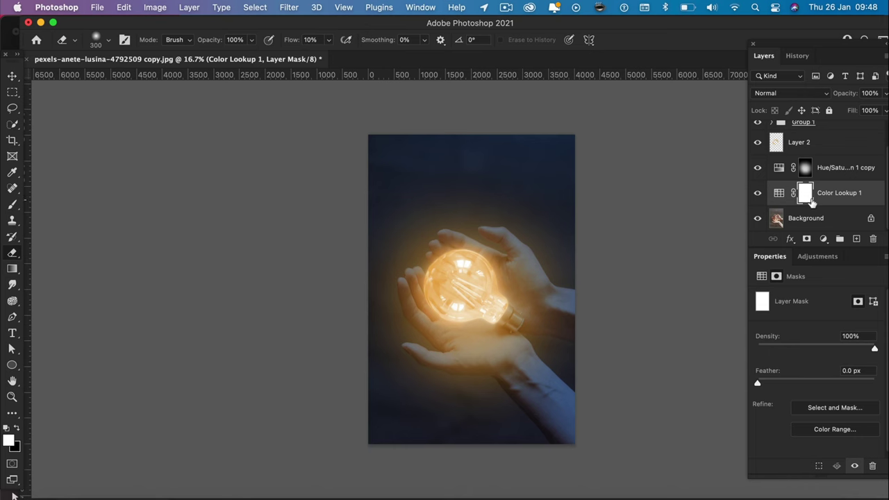
{"action": "left_click", "coordinate": [17, 429]}
{"action": "left_click", "coordinate": [11, 206]}
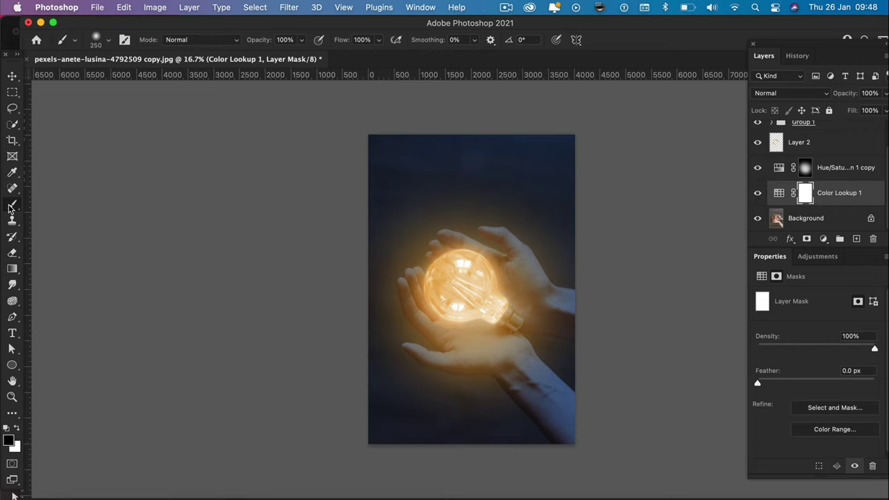
{"action": "left_click", "coordinate": [104, 42]}
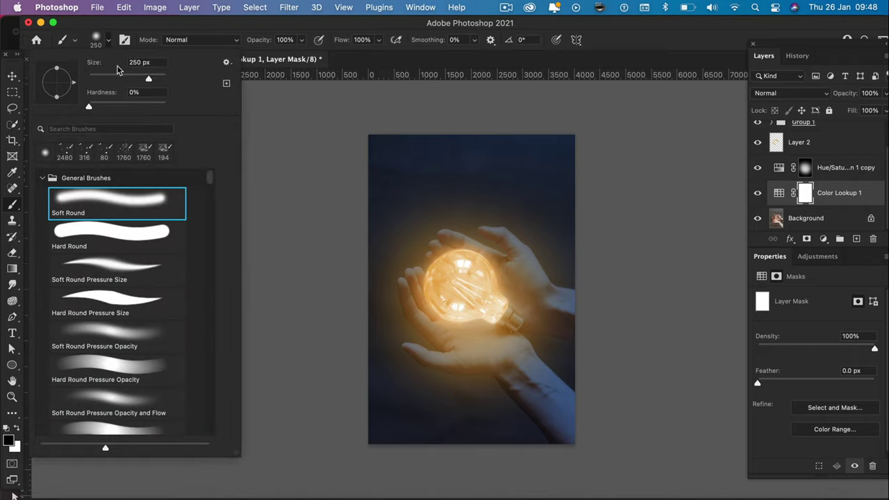
{"action": "left_click", "coordinate": [149, 64]}
{"action": "type", "text": "600"}
{"action": "key", "text": "Return"}
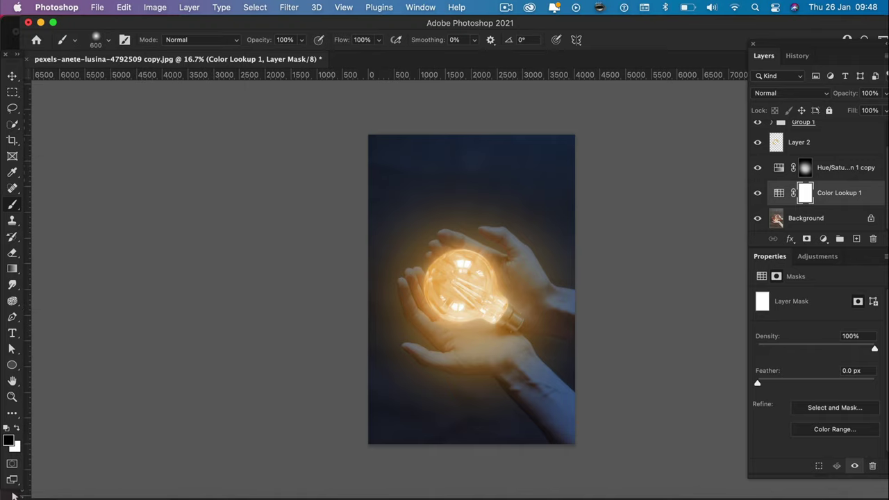
{"action": "left_click", "coordinate": [283, 40]}
{"action": "type", "text": "30"}
{"action": "key", "text": "Tab"}
{"action": "type", "text": "20"}
{"action": "key", "text": "Tab"}
{"action": "key", "text": "Return"}
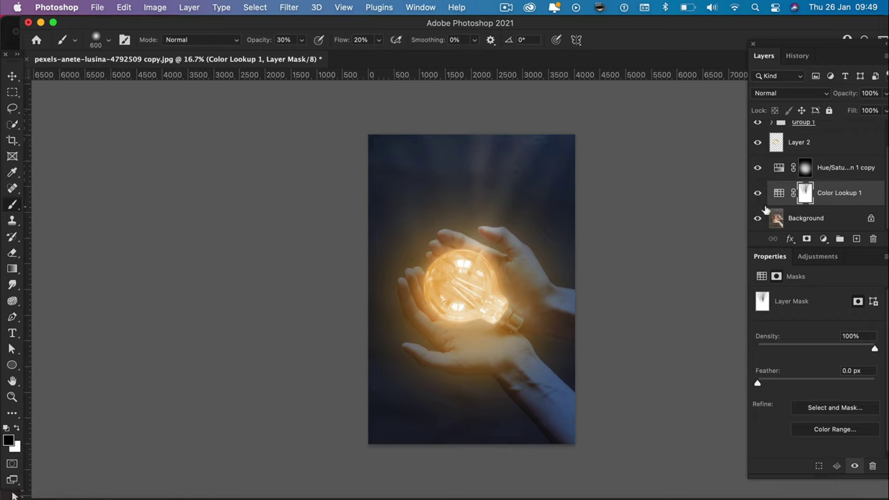
Add a new Layer 3 and set the brush to 100 px with 100% opacity and flow.
{"action": "left_click", "coordinate": [854, 239]}
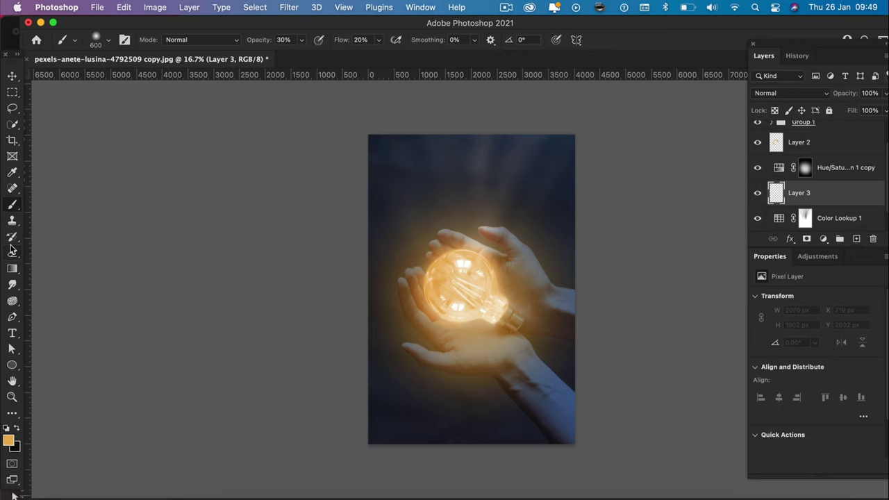
{"action": "left_click", "coordinate": [108, 40]}
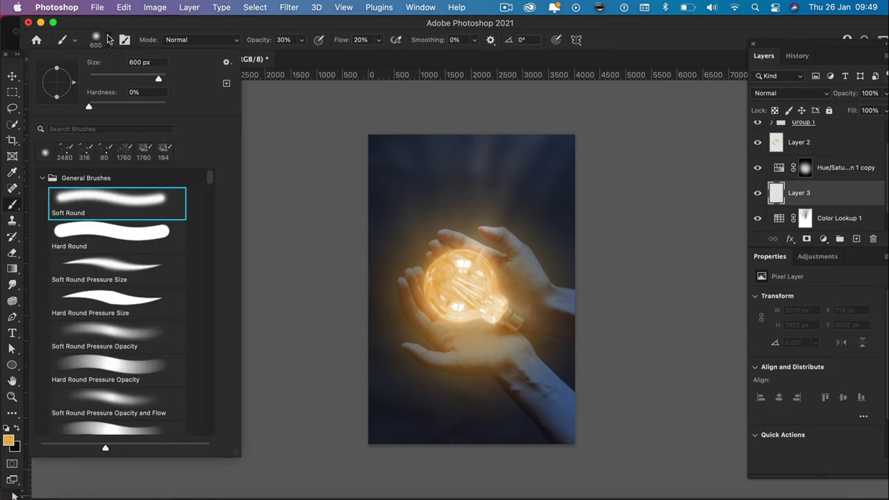
{"action": "left_click", "coordinate": [158, 64]}
{"action": "type", "text": "100"}
{"action": "key", "text": "Return"}
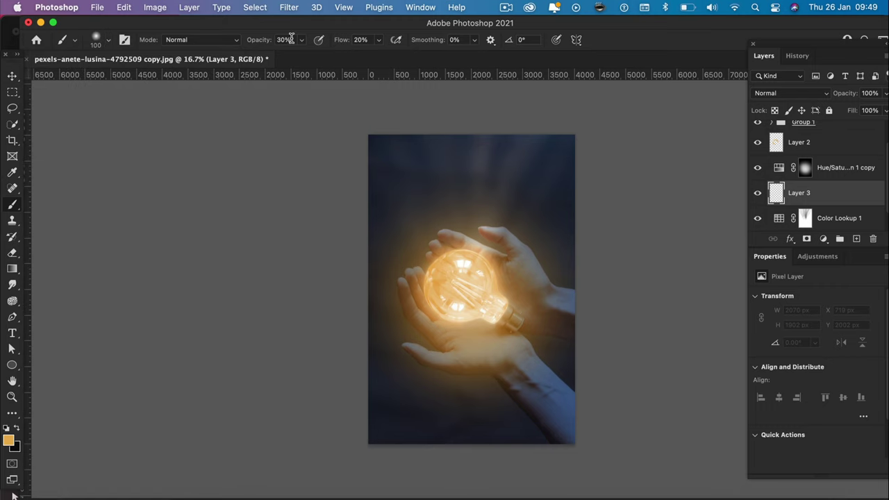
{"action": "left_click", "coordinate": [286, 39]}
{"action": "type", "text": "100"}
{"action": "key", "text": "Tab"}
{"action": "type", "text": "100"}
{"action": "key", "text": "Tab"}
Dab seven small orange dots across the sky around the bulb, then add Layer 4.
{"action": "key", "text": "super+equal"}
{"action": "left_click", "coordinate": [398, 174]}
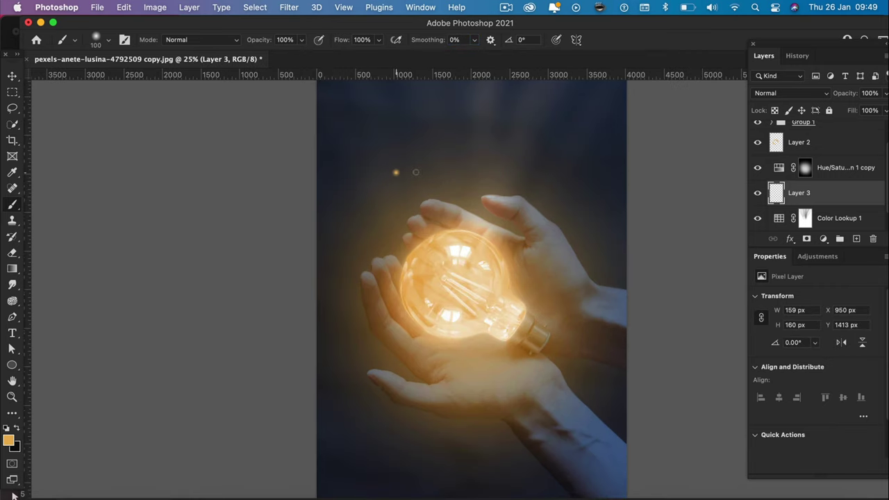
{"action": "left_click", "coordinate": [486, 134]}
{"action": "key", "text": "super+minus"}
{"action": "left_click", "coordinate": [428, 160]}
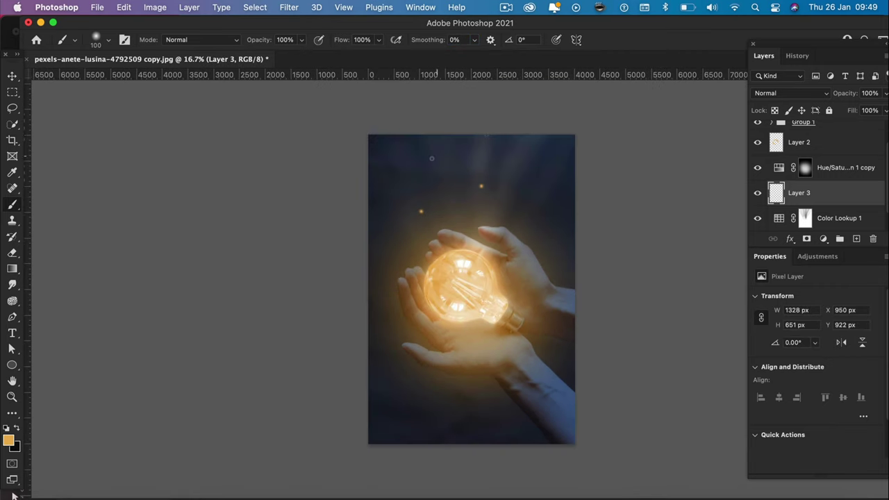
{"action": "left_click", "coordinate": [539, 158]}
{"action": "left_click", "coordinate": [539, 213]}
{"action": "left_click", "coordinate": [387, 254]}
{"action": "left_click", "coordinate": [479, 146]}
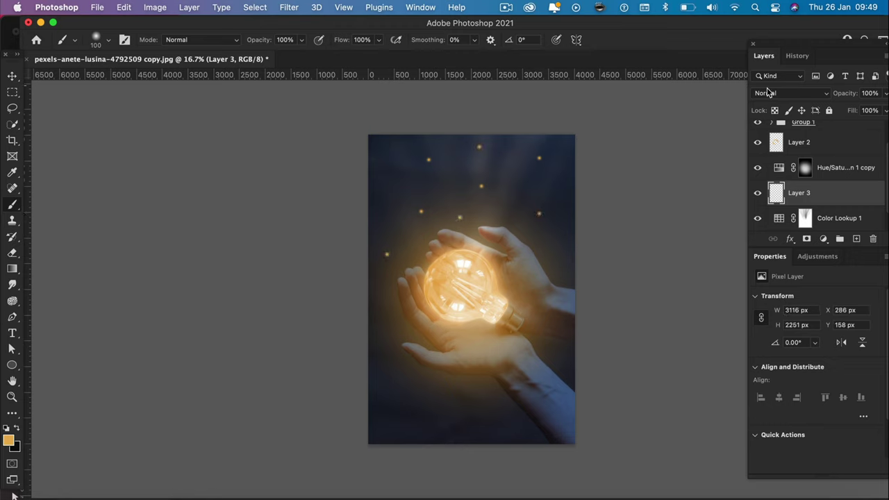
{"action": "left_click", "coordinate": [856, 239]}
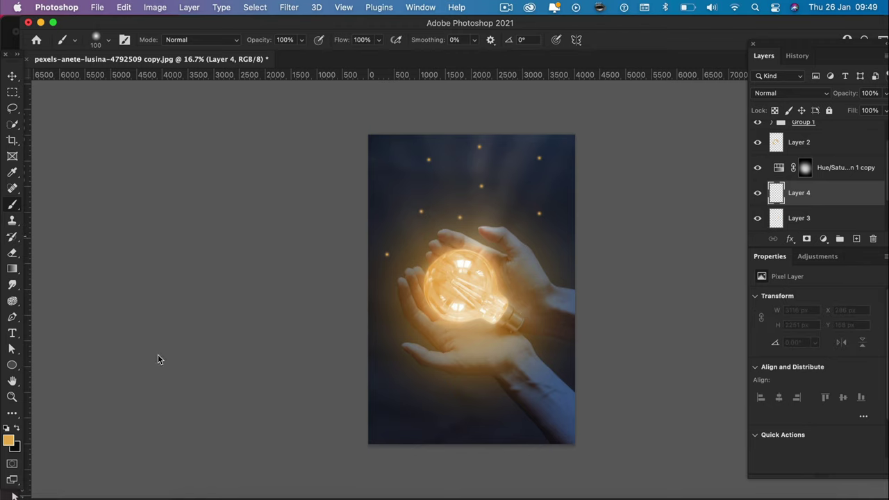
Set the brush to 300 px and paint five large orange dots above and beside the hands.
{"action": "left_click", "coordinate": [108, 41]}
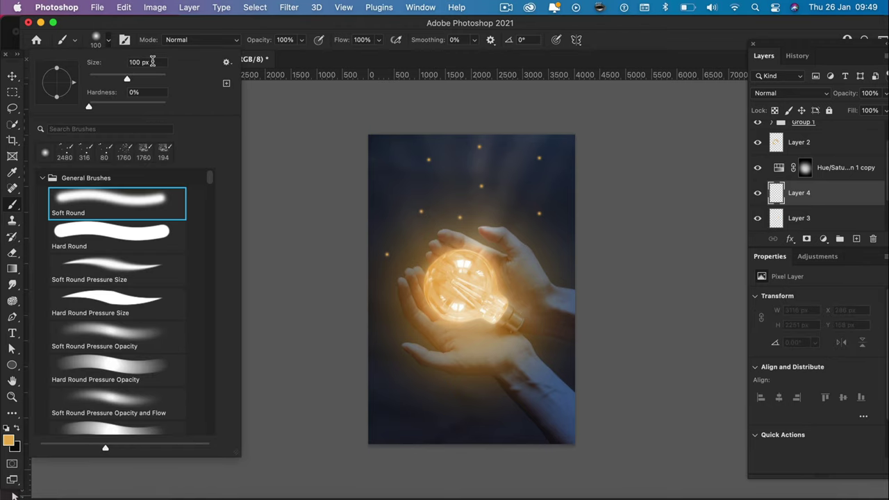
{"action": "left_click", "coordinate": [152, 61]}
{"action": "type", "text": "300"}
{"action": "key", "text": "Return"}
{"action": "left_click", "coordinate": [390, 173]}
{"action": "left_click", "coordinate": [447, 188]}
{"action": "left_click", "coordinate": [514, 146]}
{"action": "left_click", "coordinate": [518, 186]}
{"action": "left_click", "coordinate": [557, 242]}
Apply a Gaussian Blur with a 60-pixel radius to Layer 4.
{"action": "left_click", "coordinate": [13, 75]}
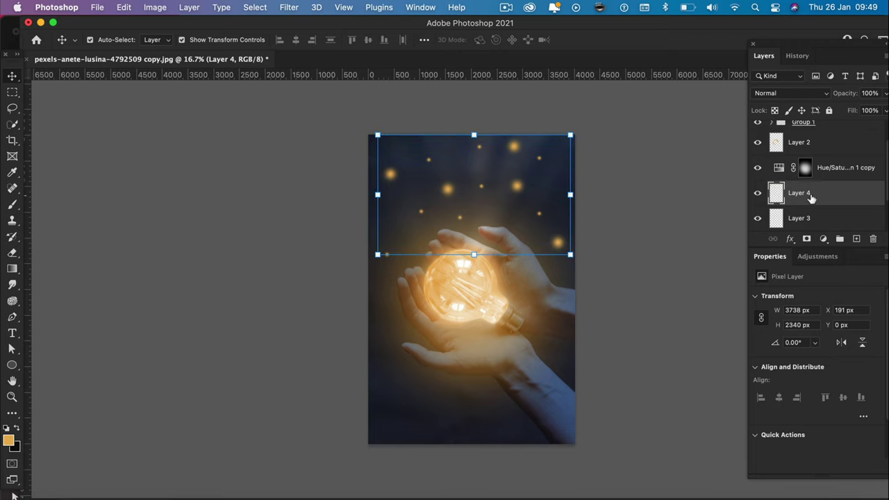
{"action": "left_click", "coordinate": [617, 152]}
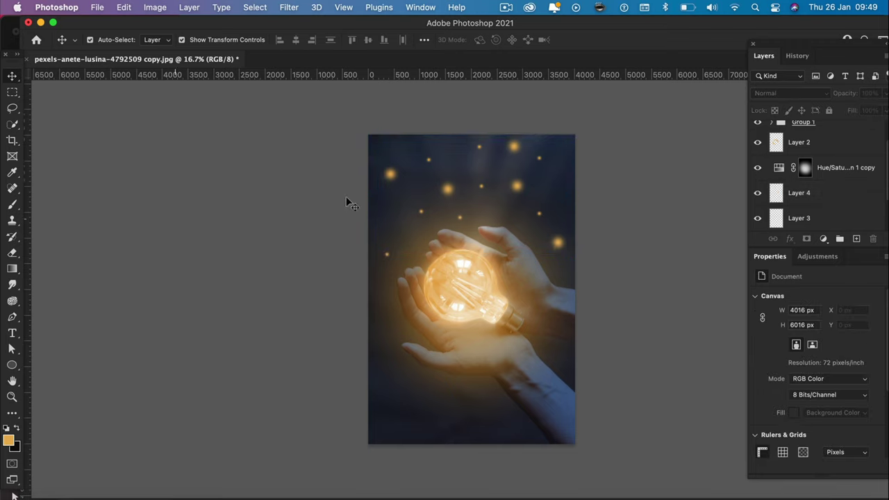
{"action": "left_click", "coordinate": [804, 194]}
{"action": "left_click", "coordinate": [188, 7]}
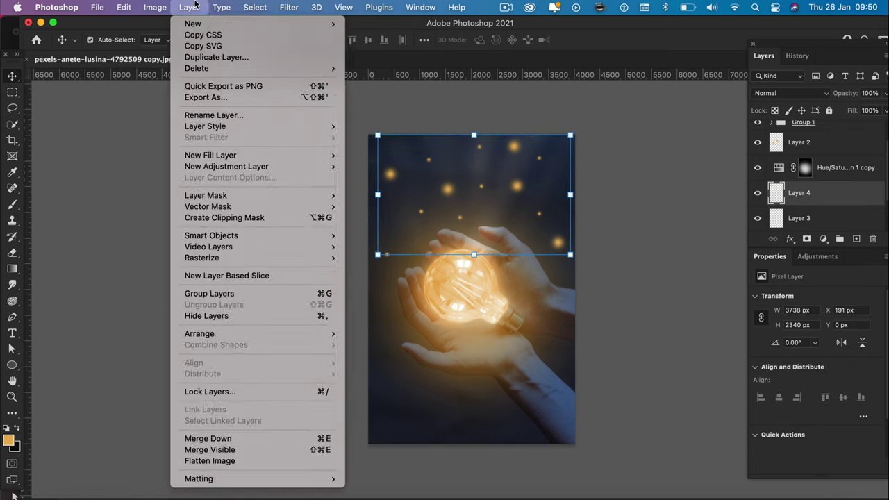
{"action": "mouse_move", "coordinate": [278, 5]}
{"action": "mouse_move", "coordinate": [313, 168]}
{"action": "left_click", "coordinate": [482, 216]}
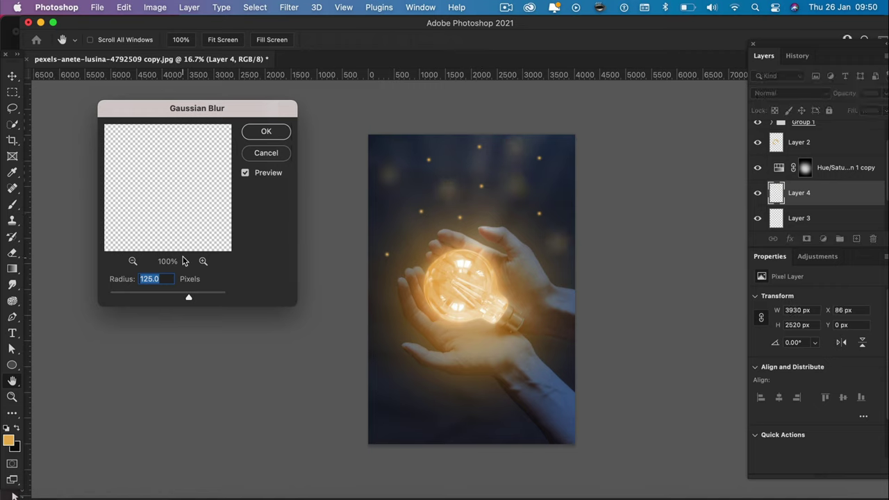
{"action": "type", "text": "60"}
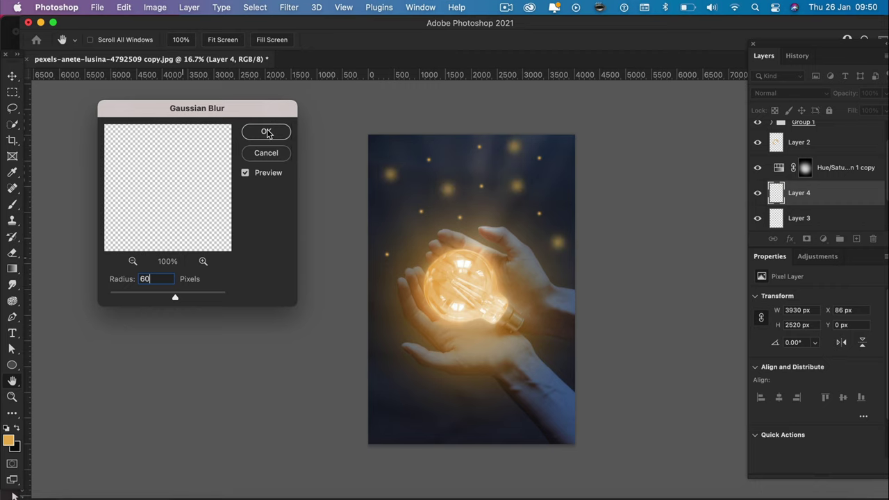
Confirm Layer 4's 60 px blur, then give Layer 3's dots a 30-pixel Gaussian Blur.
{"action": "left_click", "coordinate": [267, 132]}
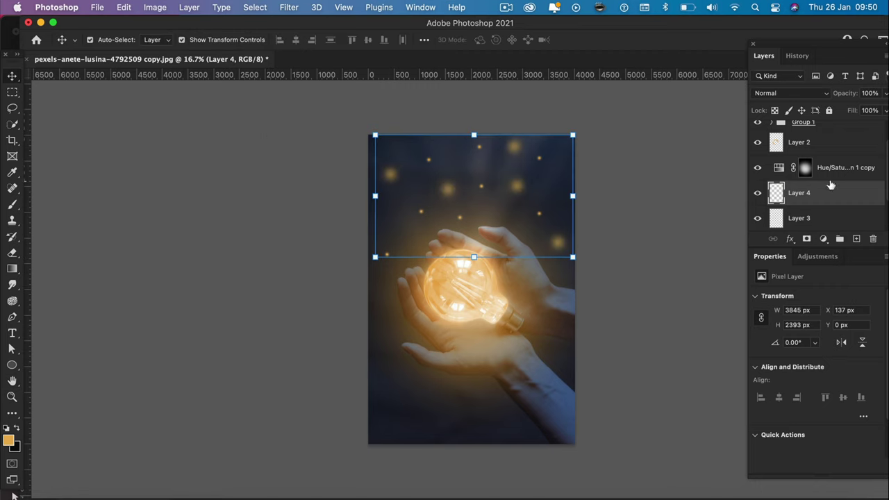
{"action": "left_click", "coordinate": [803, 219]}
{"action": "left_click", "coordinate": [286, 7]}
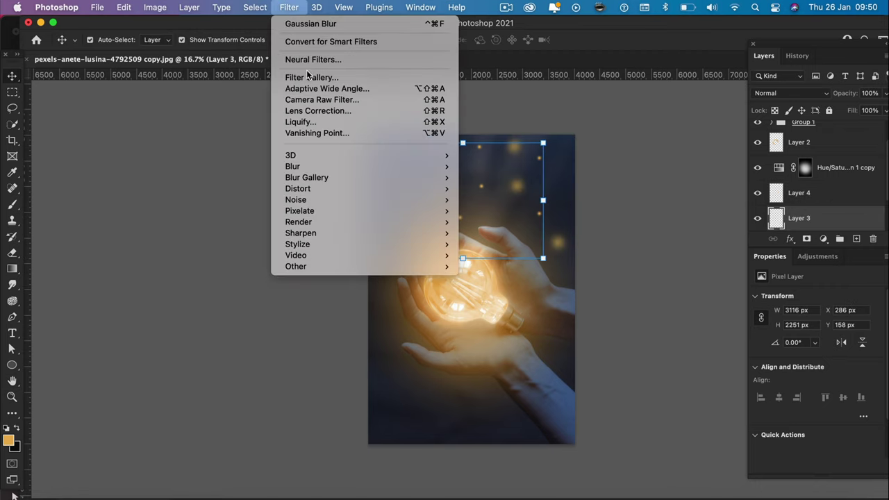
{"action": "mouse_move", "coordinate": [320, 170]}
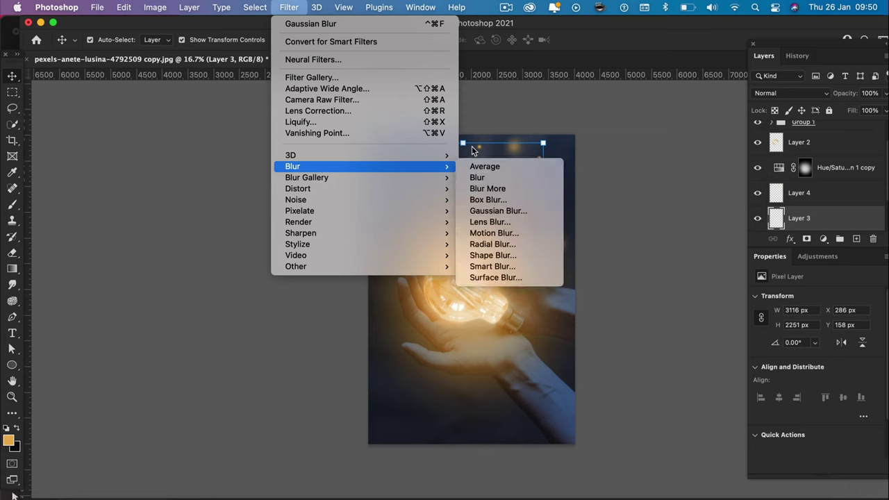
{"action": "left_click", "coordinate": [504, 211]}
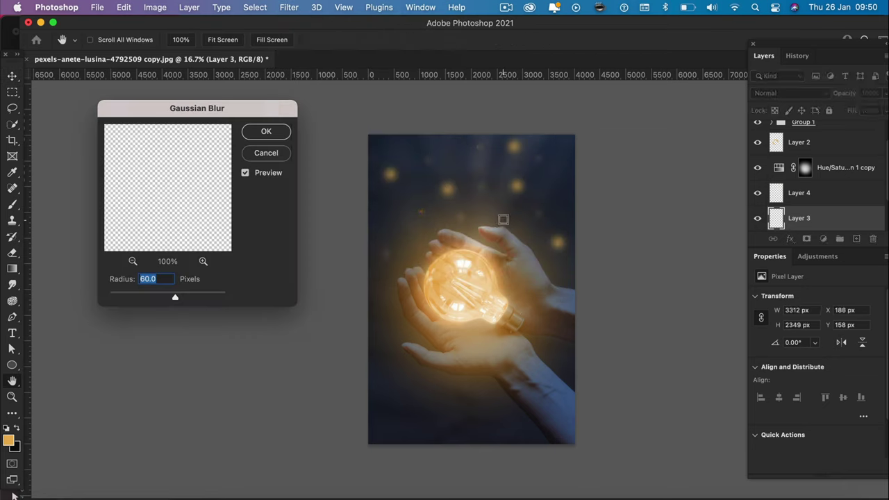
{"action": "type", "text": "30"}
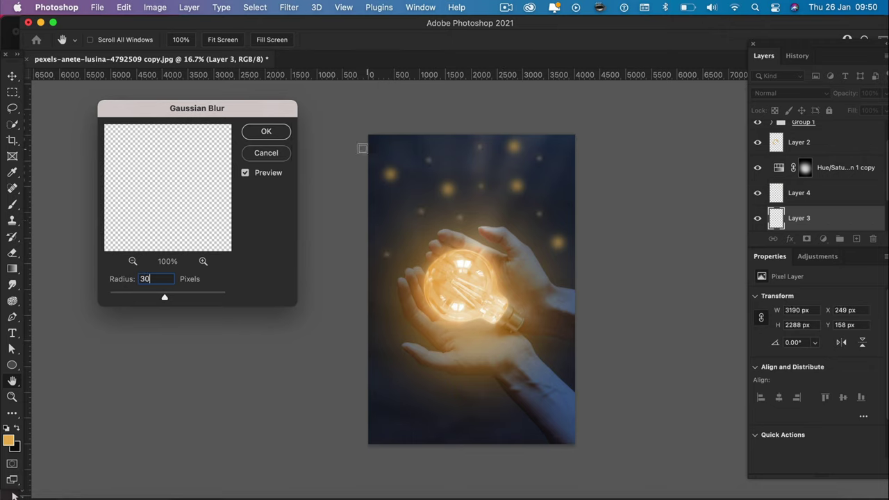
{"action": "left_click", "coordinate": [266, 132]}
{"action": "key", "text": "v"}
{"action": "left_click", "coordinate": [261, 214]}
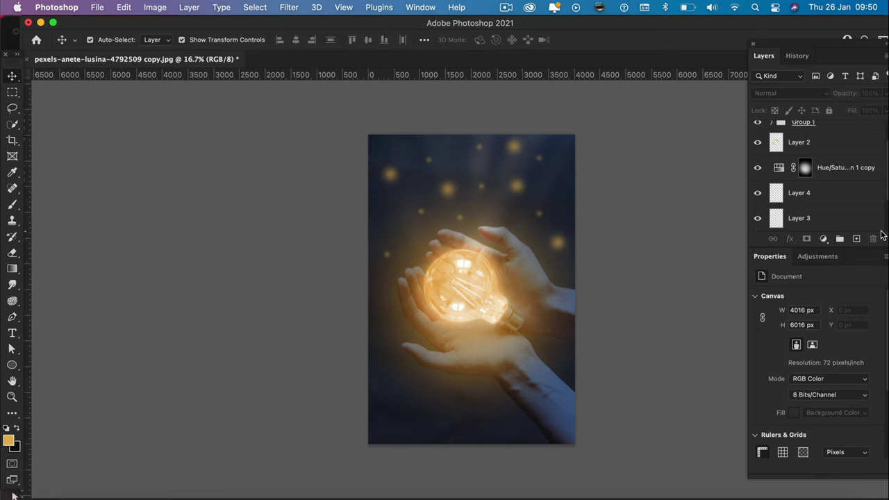
Add a new top layer and set the brush size to 20 px.
{"action": "left_click", "coordinate": [855, 239]}
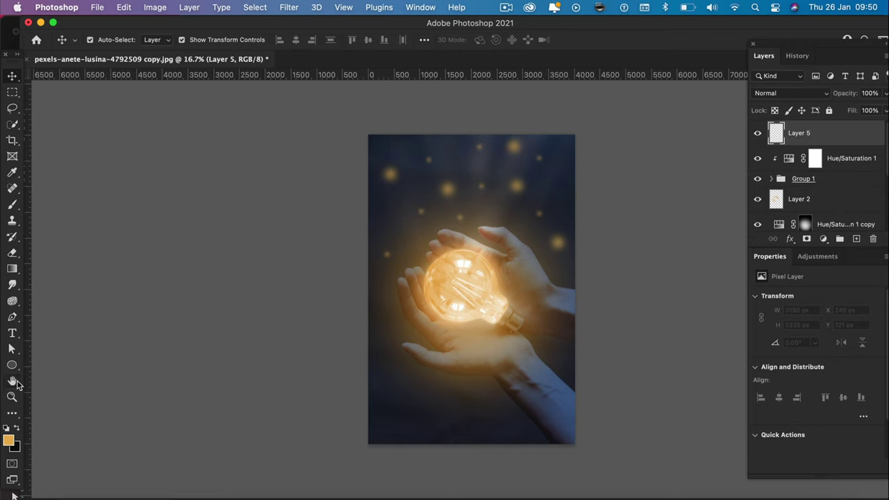
{"action": "left_click", "coordinate": [15, 208]}
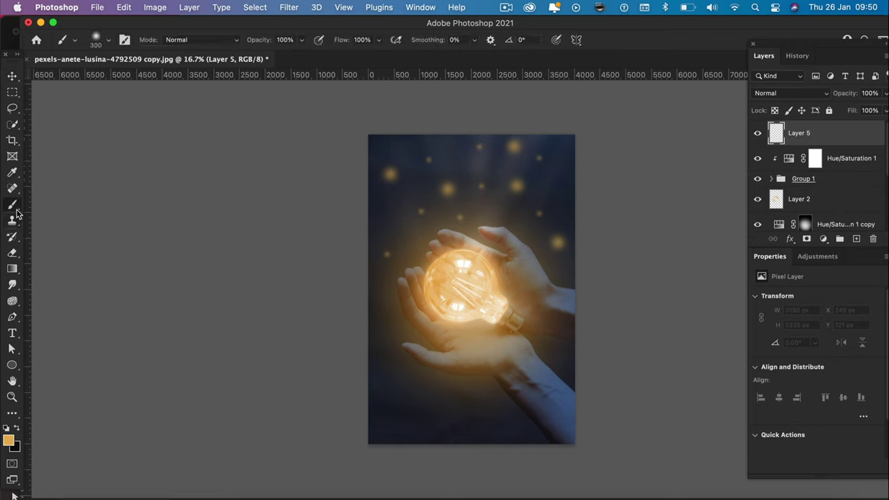
{"action": "left_click", "coordinate": [97, 39]}
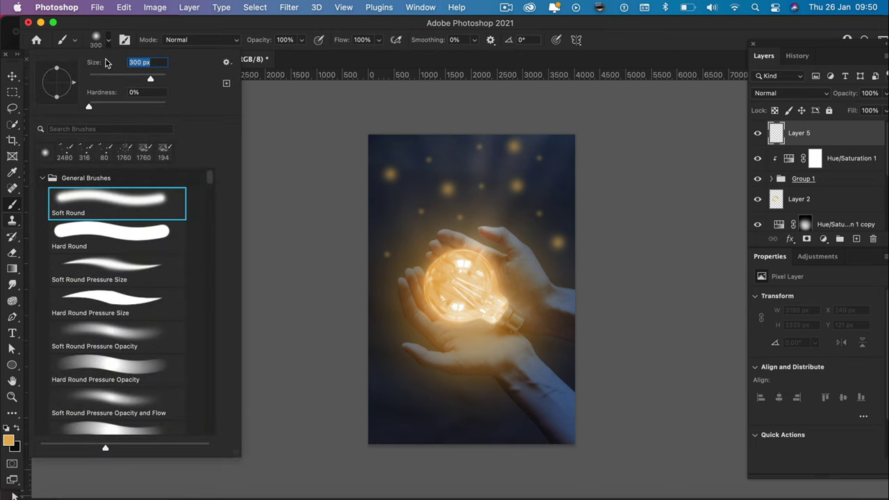
{"action": "type", "text": "20"}
{"action": "key", "text": "Return"}
Sprinkle tiny specks of light across the sky, along the top edge and left side.
{"action": "key", "text": "super+plus"}
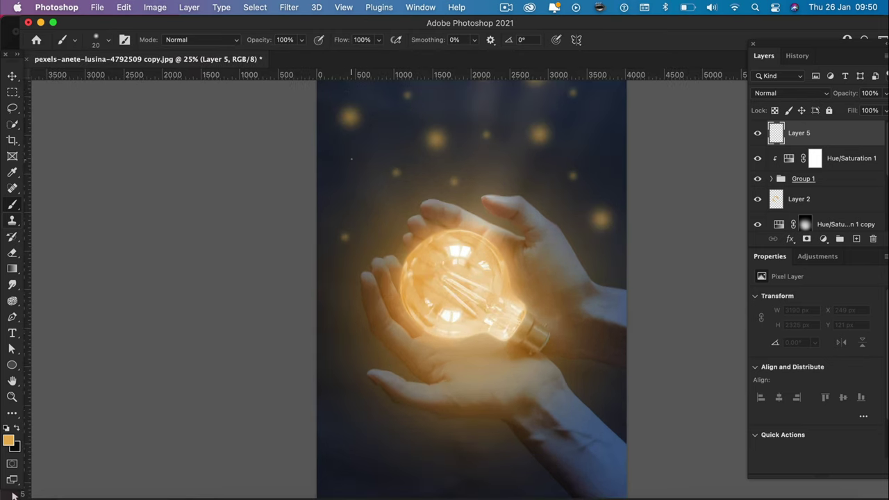
{"action": "left_click", "coordinate": [365, 191]}
{"action": "left_click", "coordinate": [379, 224]}
{"action": "left_click", "coordinate": [383, 126]}
{"action": "left_click", "coordinate": [483, 111]}
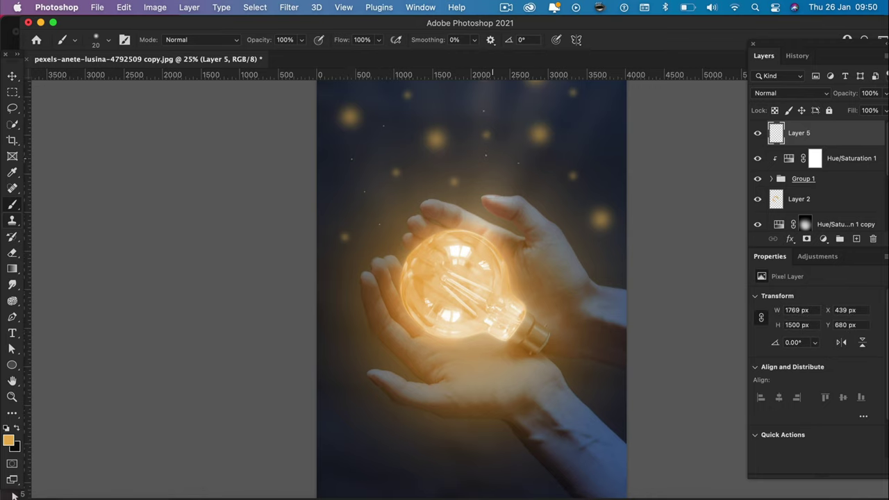
{"action": "left_click", "coordinate": [596, 119]}
{"action": "key", "text": "super+minus"}
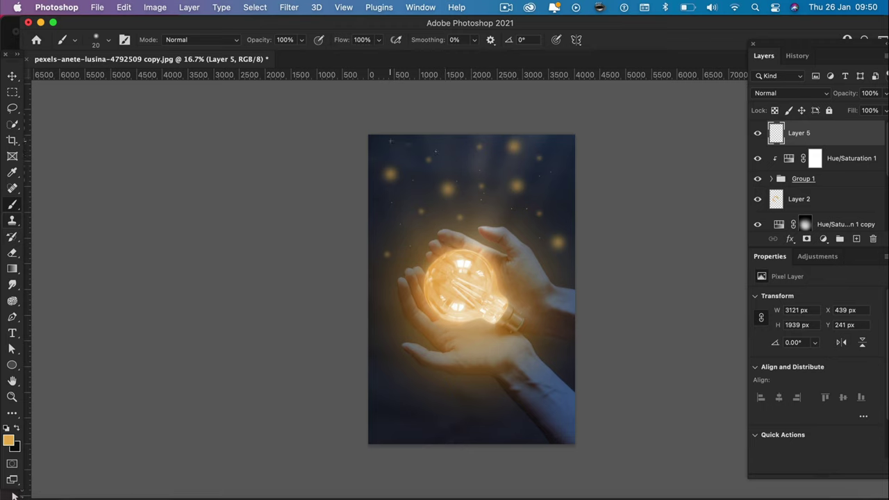
{"action": "left_click", "coordinate": [390, 147]}
{"action": "left_click_drag", "start_coordinate": [452, 139], "coordinate": [555, 138]}
{"action": "left_click_drag", "start_coordinate": [537, 242], "coordinate": [556, 203]}
{"action": "left_click", "coordinate": [380, 198]}
{"action": "left_click", "coordinate": [390, 205]}
Blur Layer 5's specks with a 10-pixel Gaussian Blur.
{"action": "left_click", "coordinate": [289, 7]}
{"action": "mouse_move", "coordinate": [383, 166]}
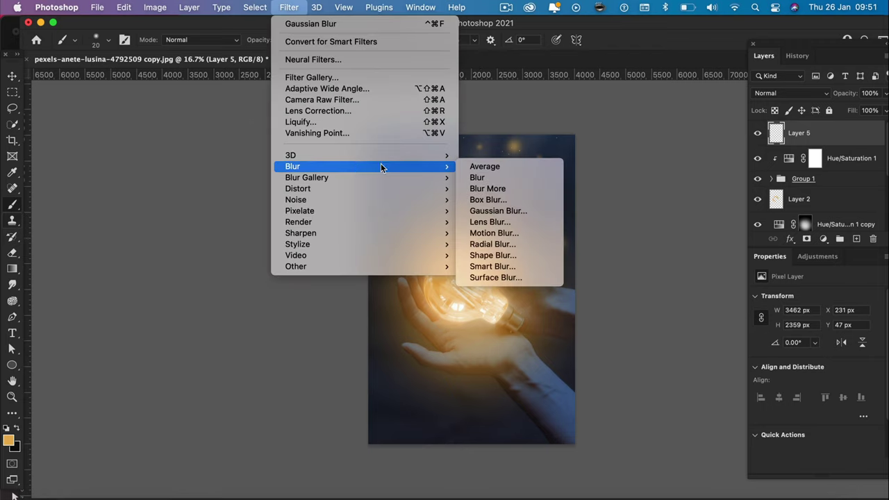
{"action": "left_click", "coordinate": [507, 210]}
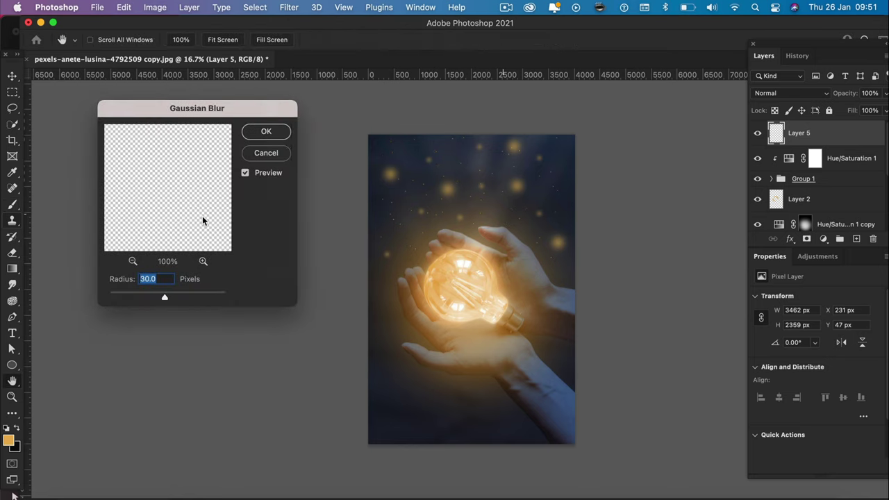
{"action": "type", "text": "10"}
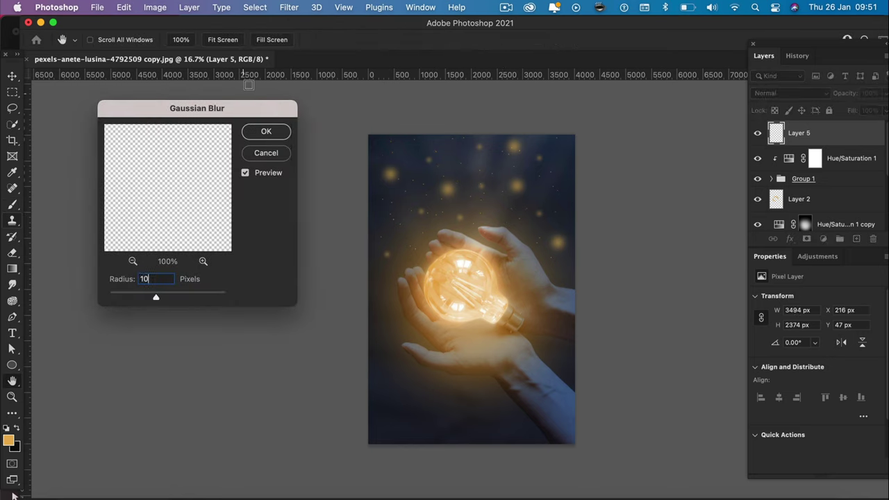
{"action": "left_click", "coordinate": [259, 132]}
{"action": "key", "text": "b"}
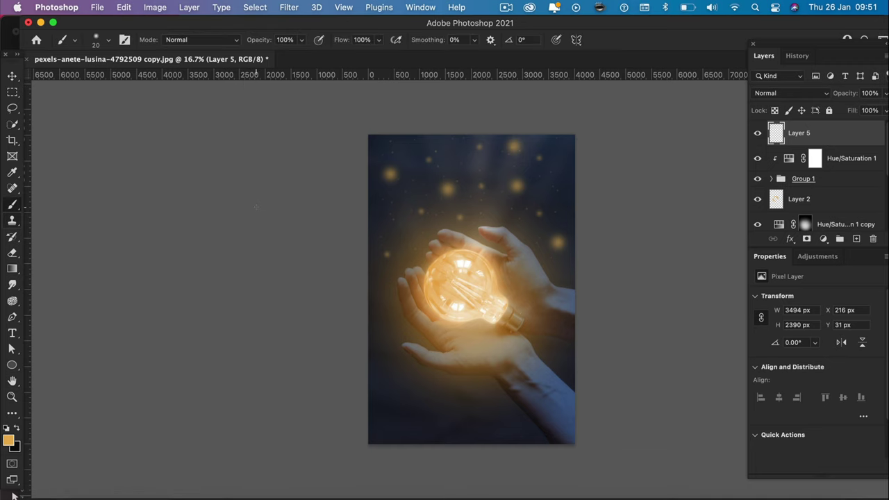